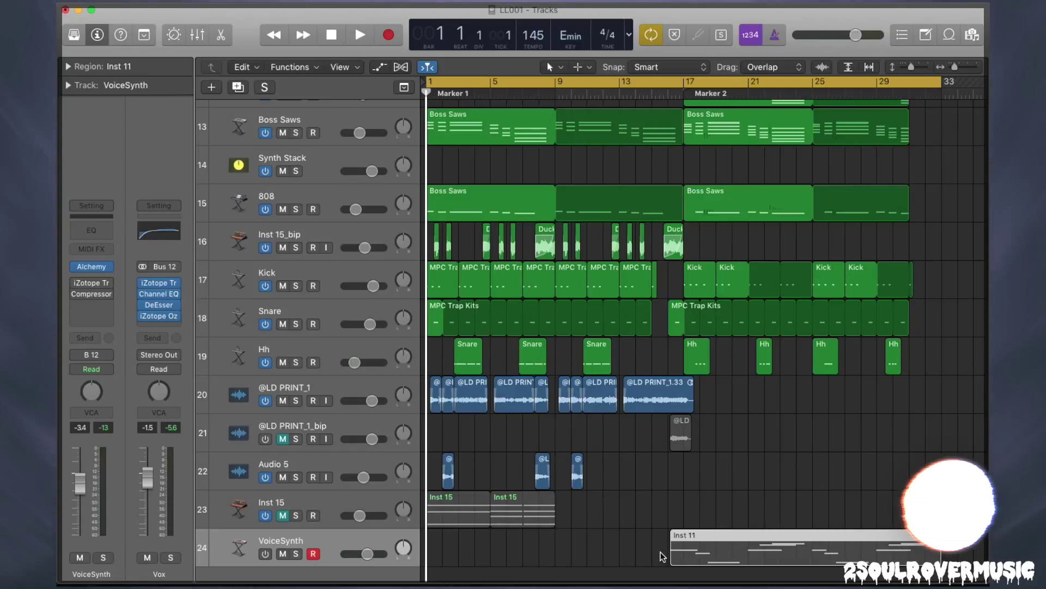
- Start playback of the 145 BPM LL001 arrangement from bar 1
{"action": "key", "text": "space"}
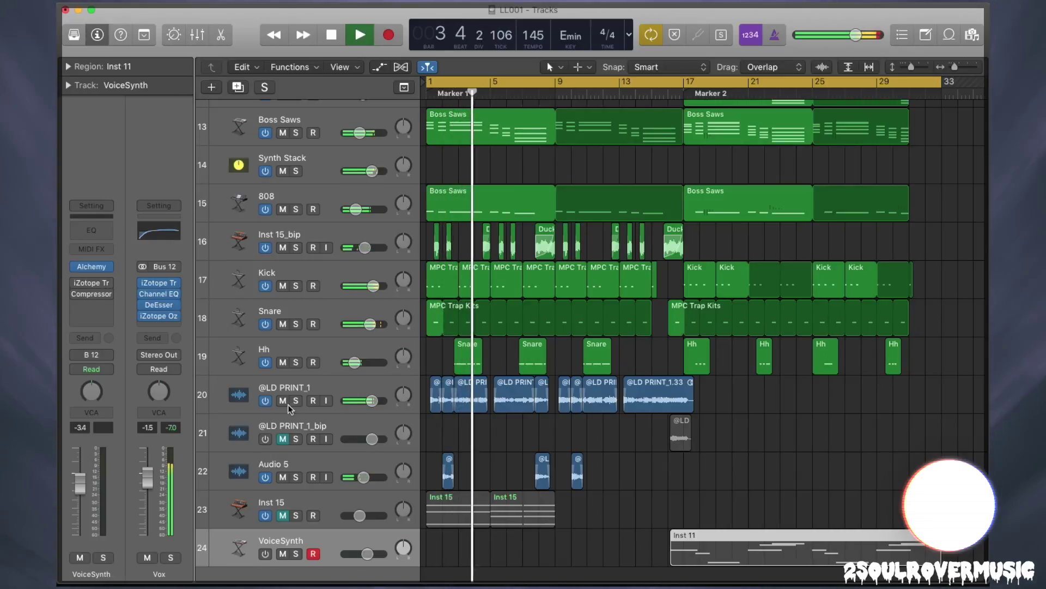
{"action": "left_click", "coordinate": [328, 379]}
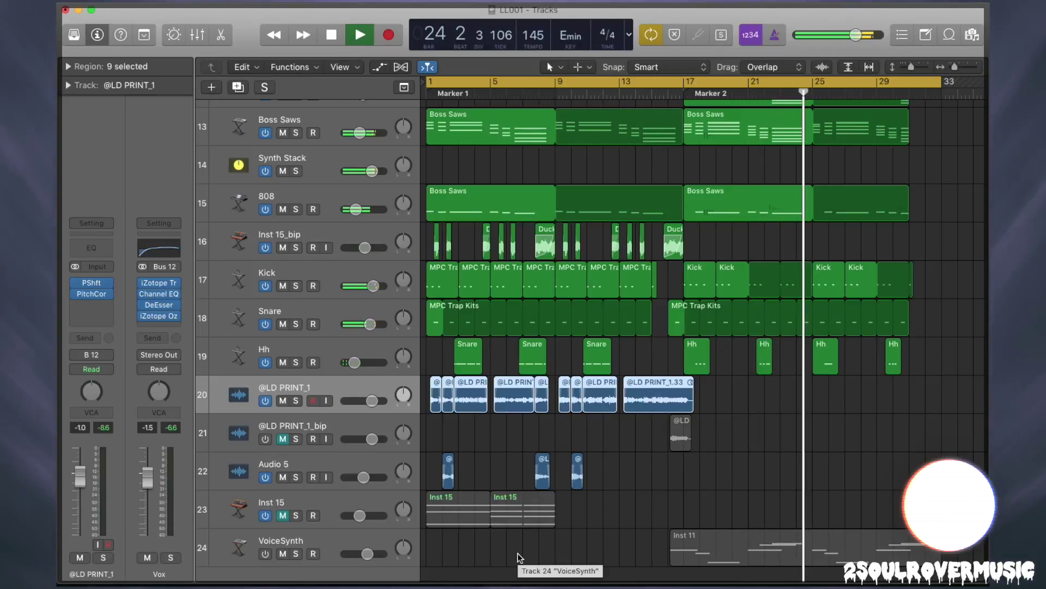
{"action": "key", "text": "space"}
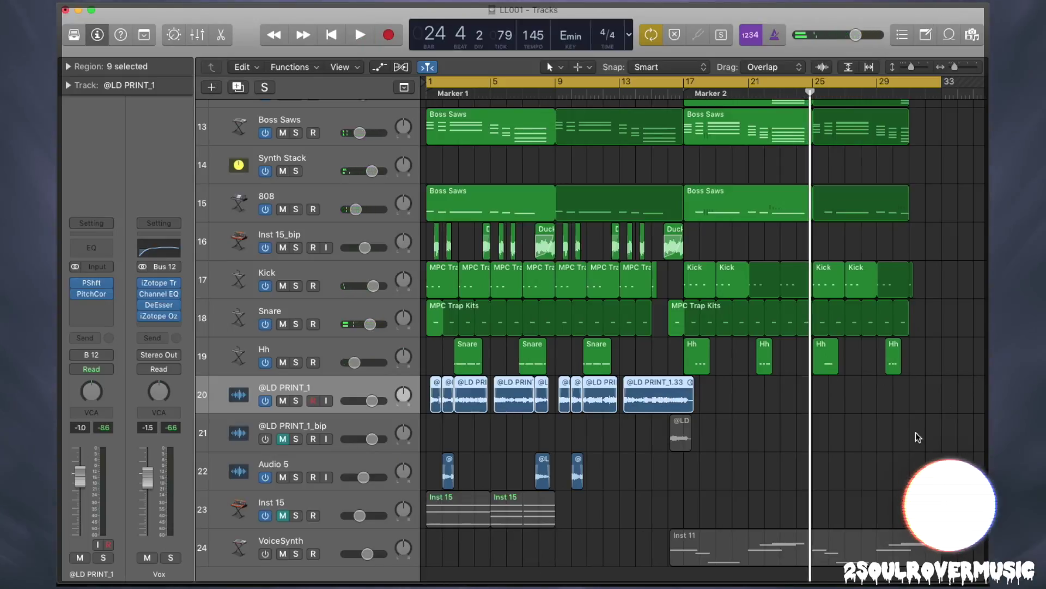
{"action": "left_click", "coordinate": [708, 485]}
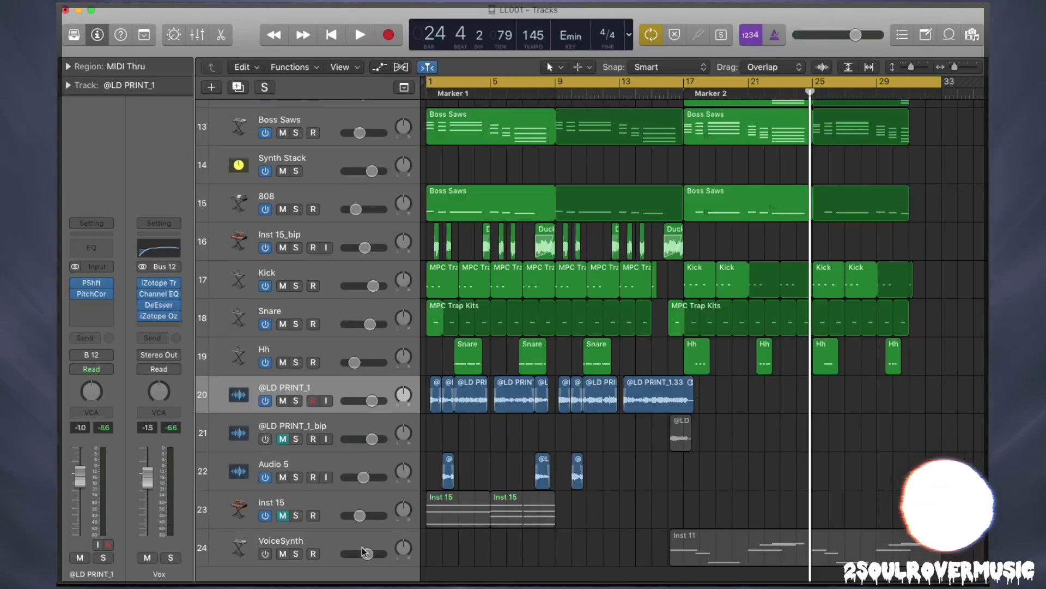
{"action": "left_click", "coordinate": [676, 560]}
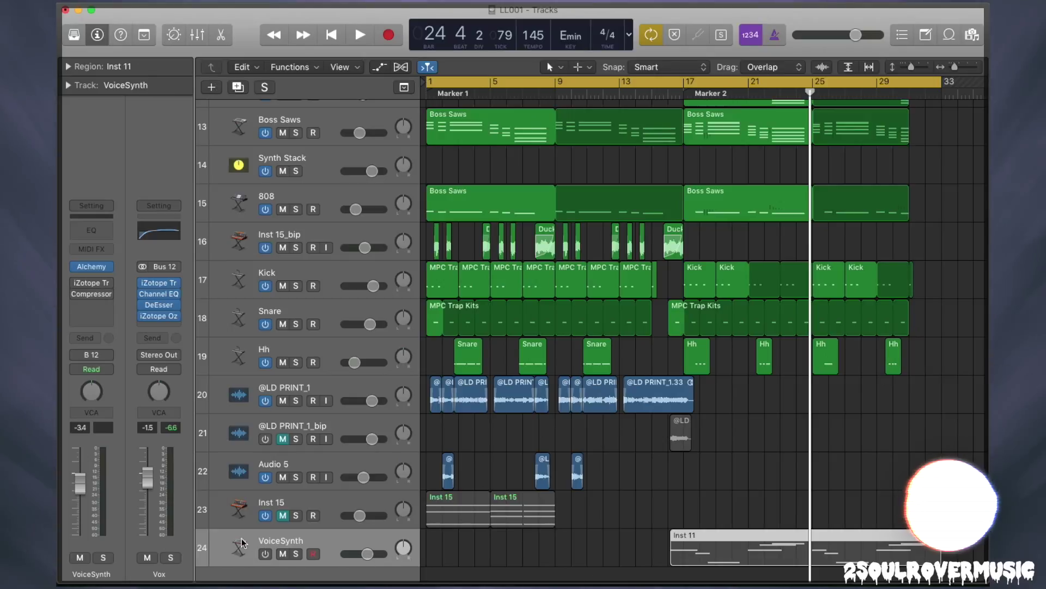
{"action": "key", "text": "t"}
{"action": "key", "text": "a"}
{"action": "left_click_drag", "start_coordinate": [694, 403], "coordinate": [675, 408]}
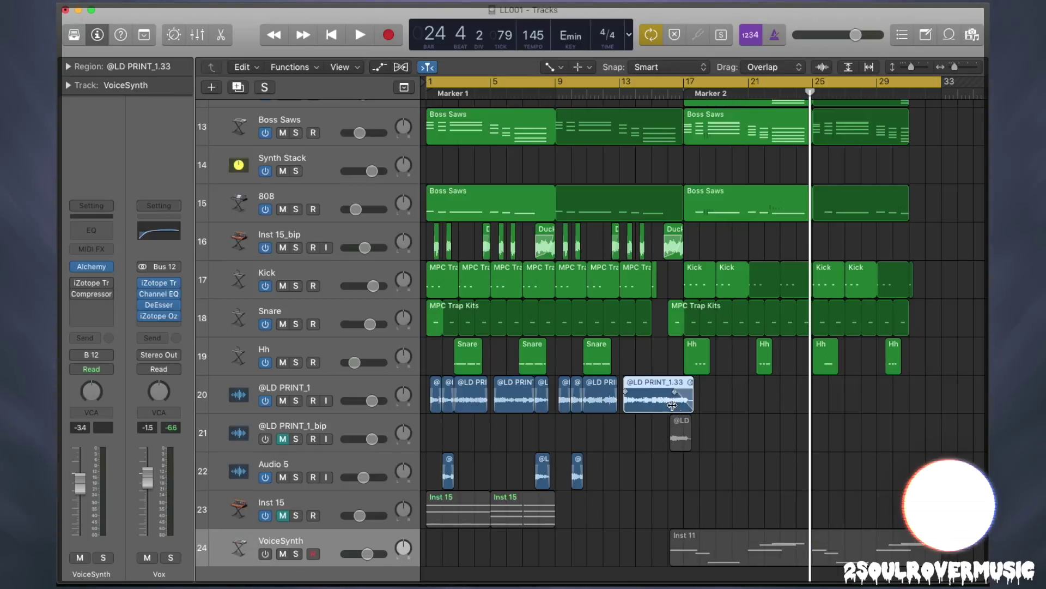
- Turn VoiceSynth on at about -10.8 dB, replaying from bar 13, and move it up to track 21
{"action": "left_click", "coordinate": [265, 553]}
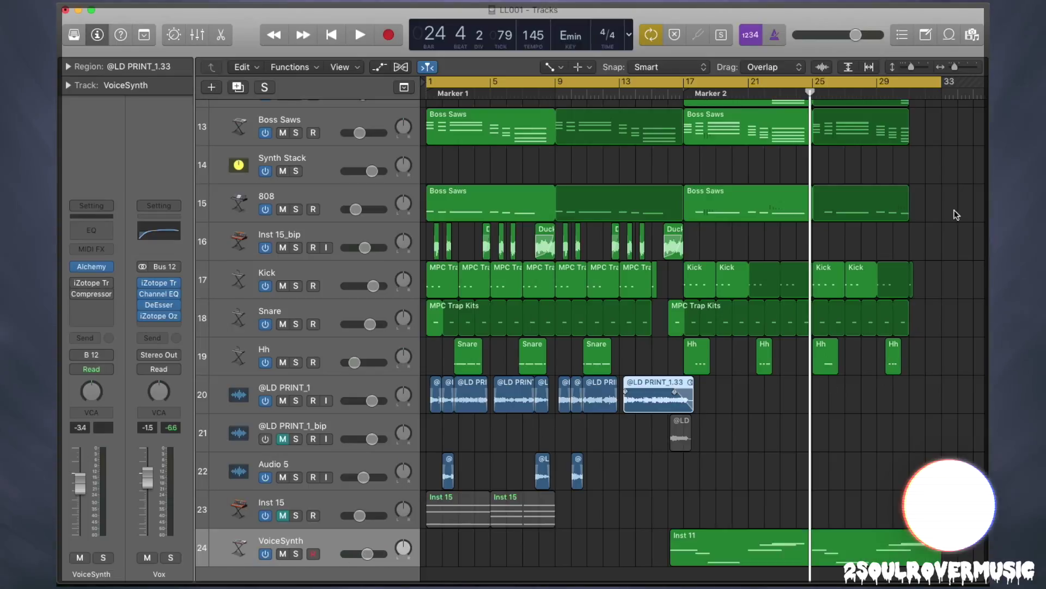
{"action": "left_click", "coordinate": [620, 87]}
{"action": "key", "text": "space"}
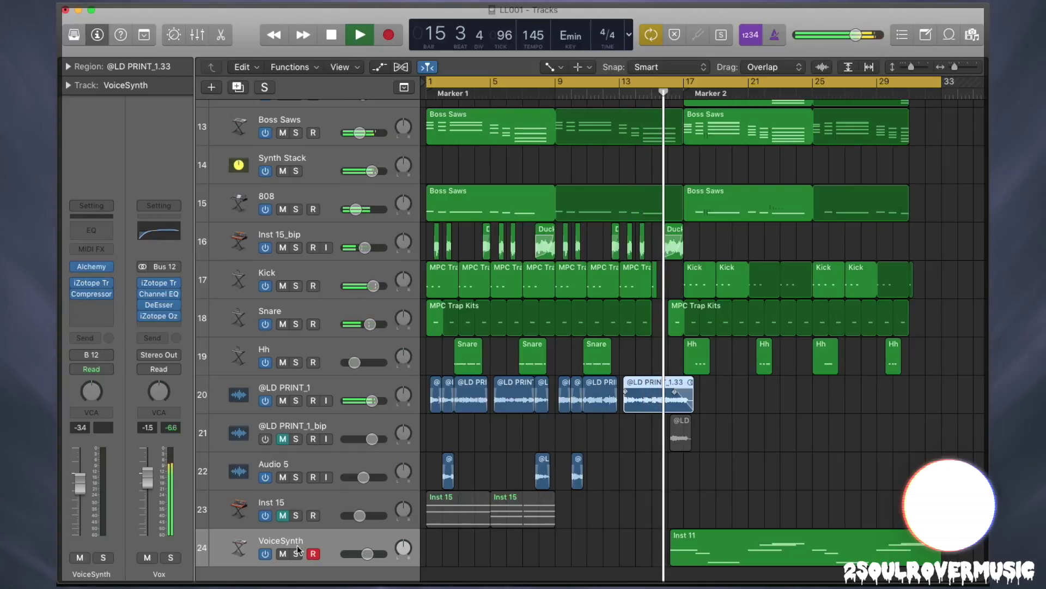
{"action": "left_click_drag", "start_coordinate": [367, 554], "coordinate": [358, 553]}
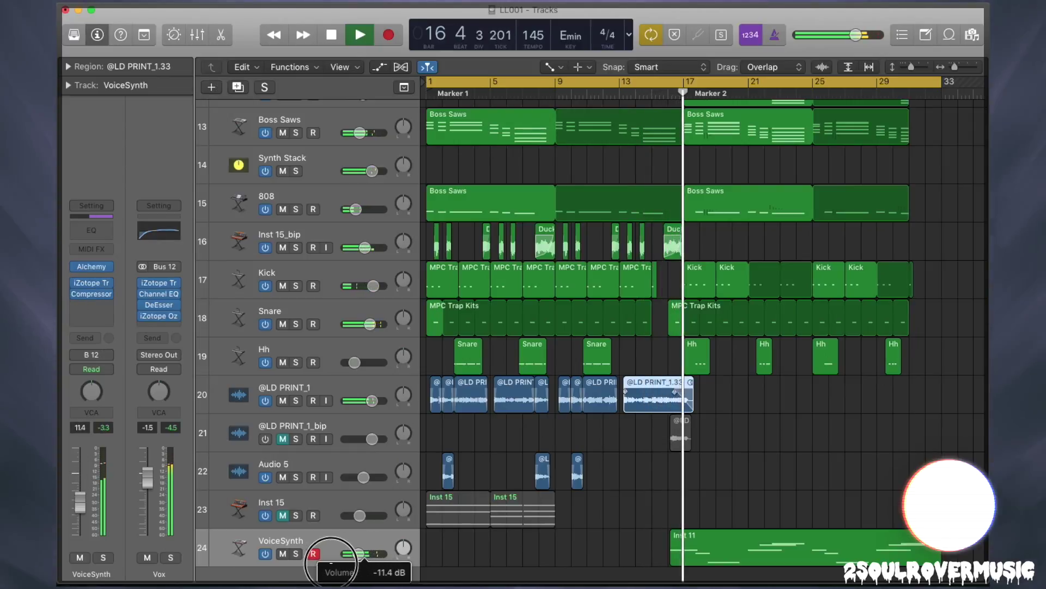
{"action": "left_click_drag", "start_coordinate": [359, 553], "coordinate": [363, 553]}
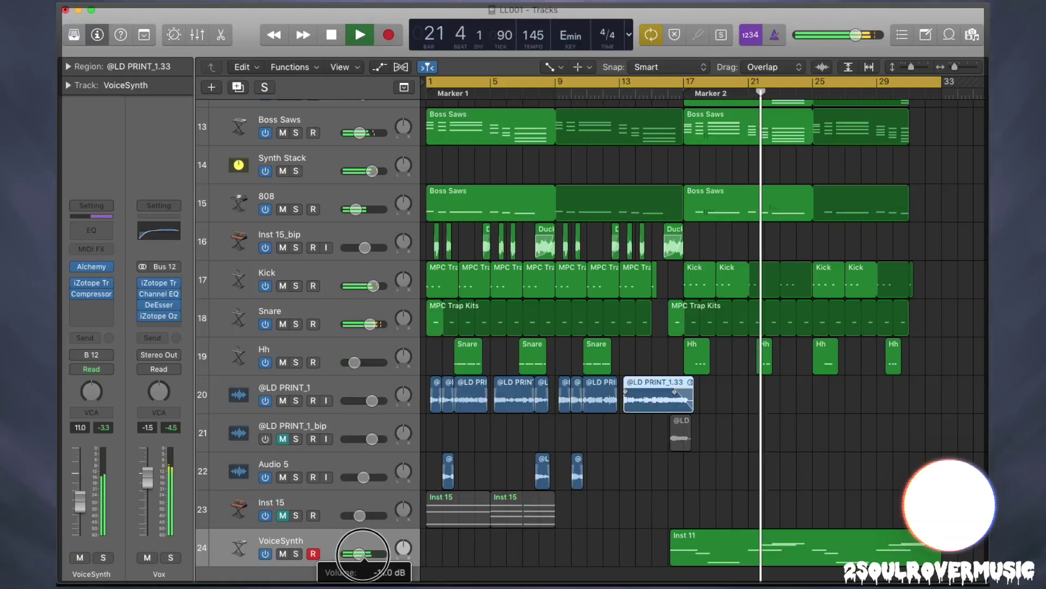
{"action": "left_click_drag", "start_coordinate": [369, 534], "coordinate": [381, 432]}
{"action": "left_click_drag", "start_coordinate": [358, 502], "coordinate": [359, 455]}
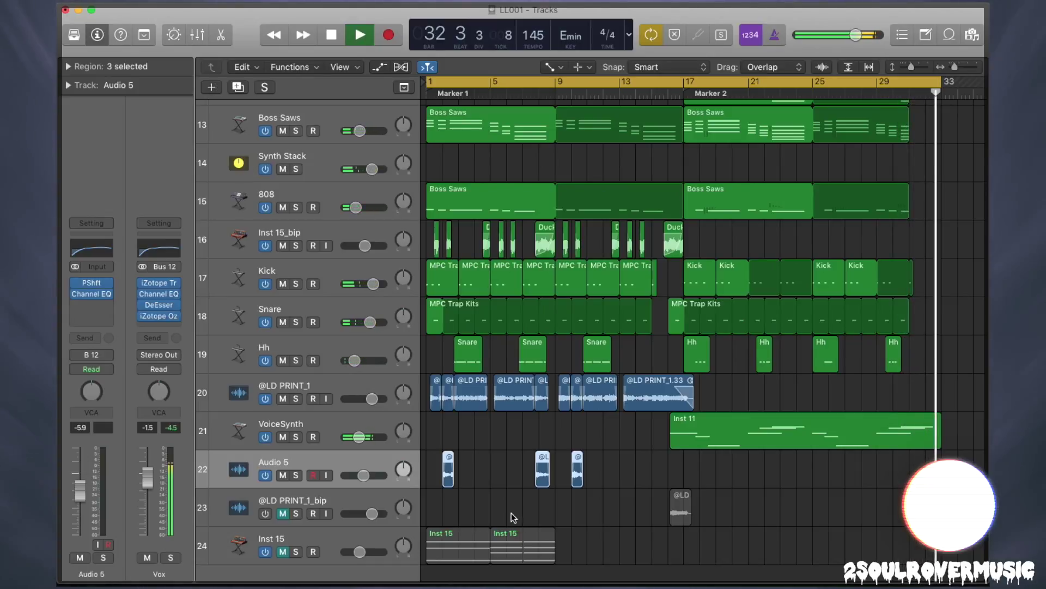
{"action": "key", "text": "space"}
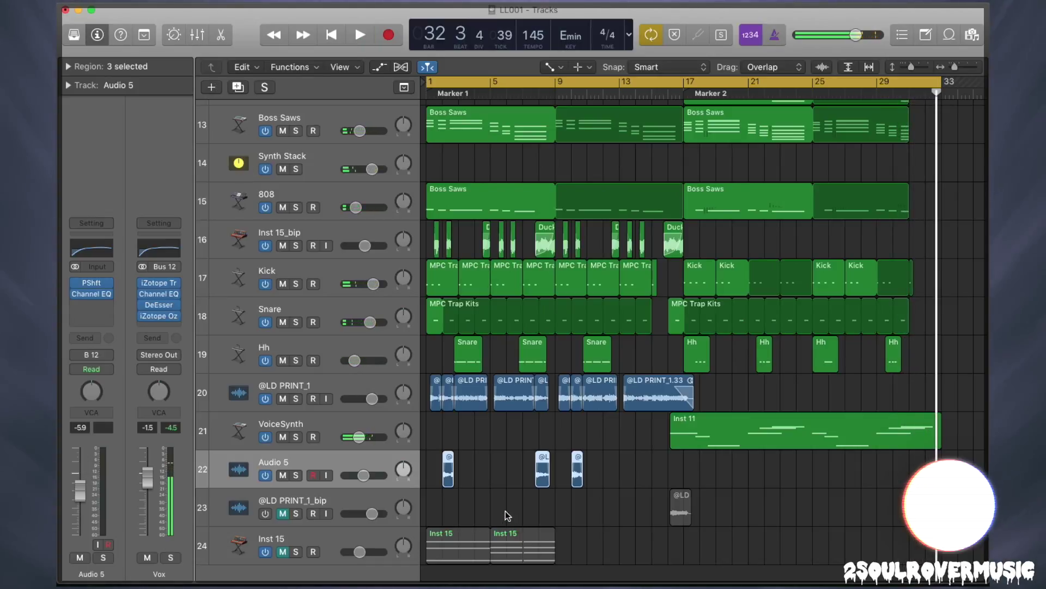
{"action": "left_click", "coordinate": [344, 426]}
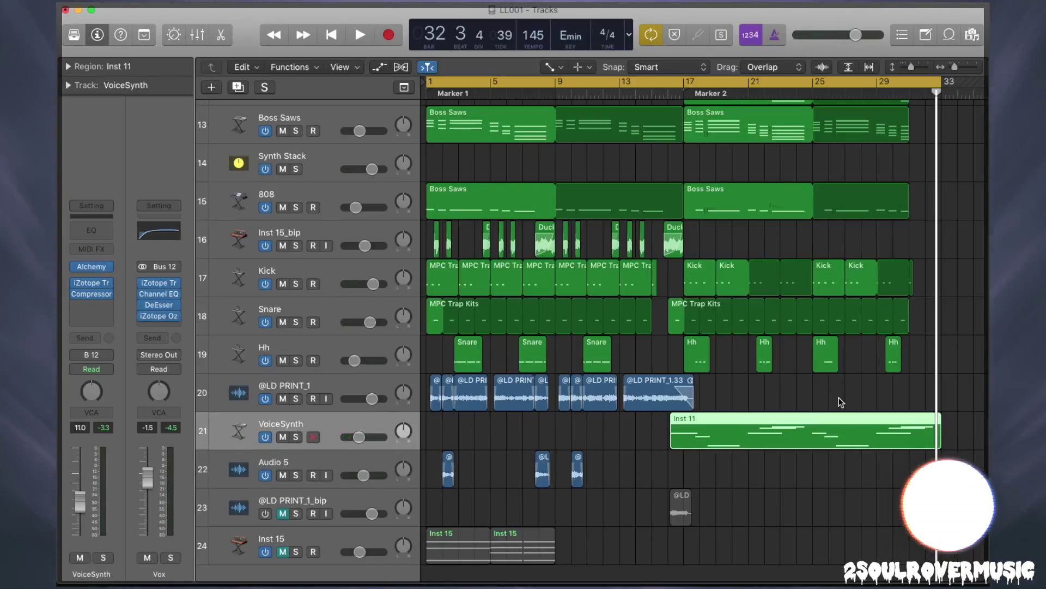
{"action": "right_click", "coordinate": [682, 399]}
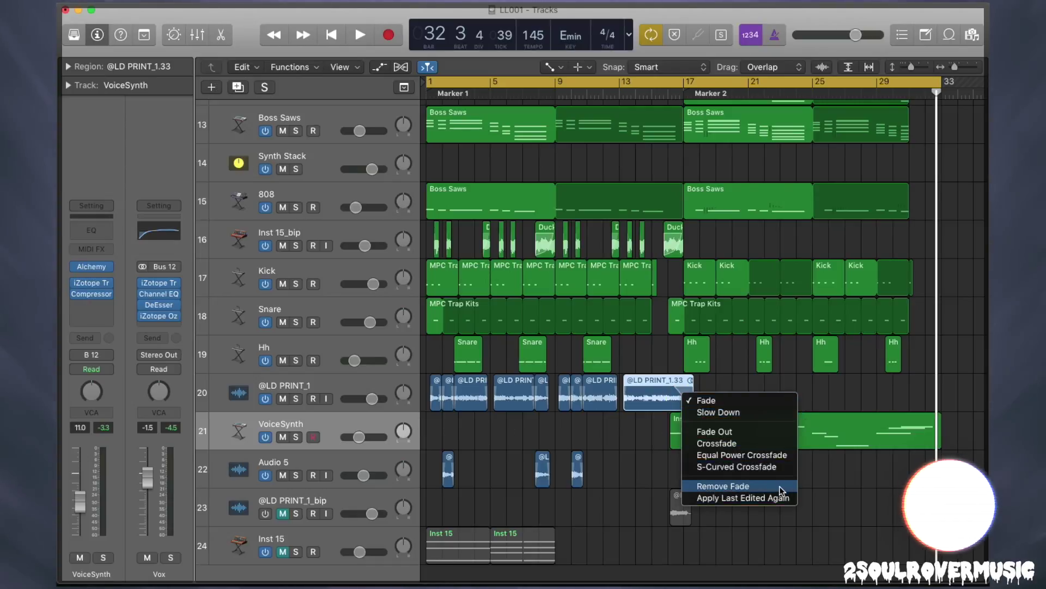
{"action": "left_click", "coordinate": [741, 485]}
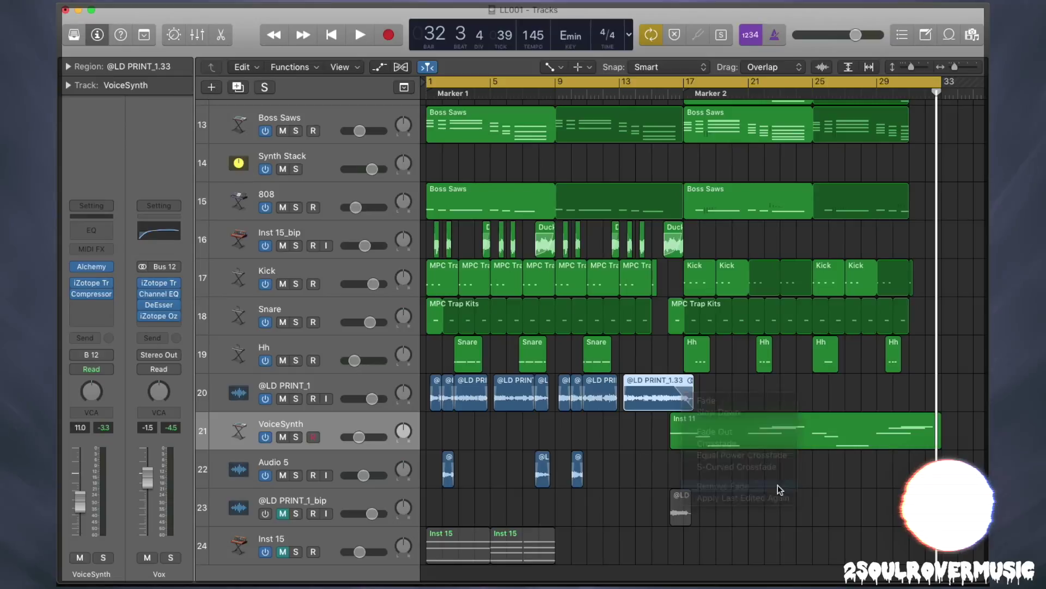
{"action": "left_click", "coordinate": [264, 438]}
{"action": "left_click", "coordinate": [793, 409], "text": "ctrl+alt"}
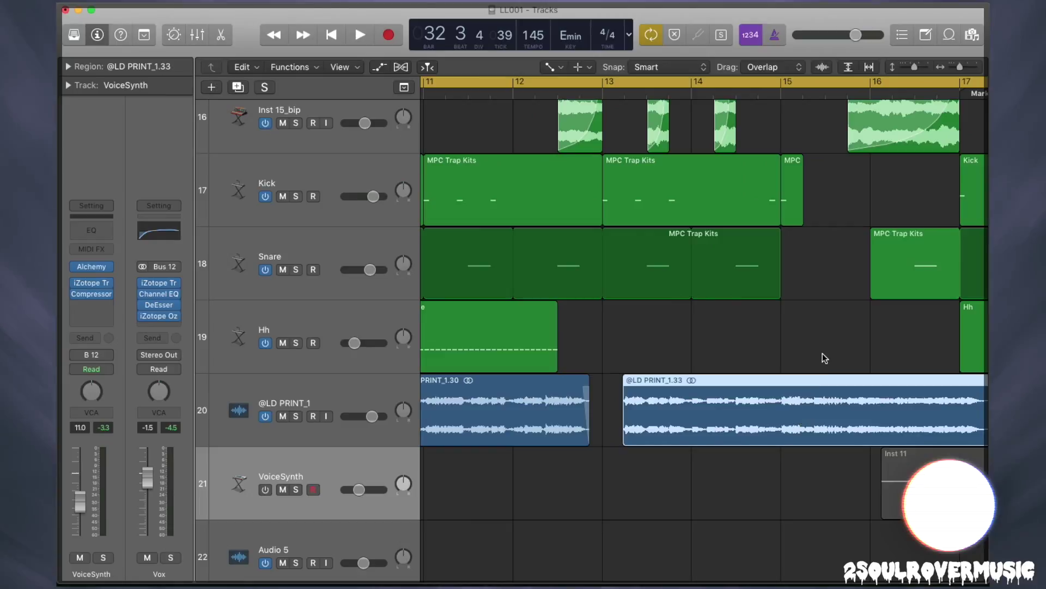
{"action": "scroll", "coordinate": [822, 357], "scroll_direction": "right", "scroll_amount": 5}
{"action": "left_click", "coordinate": [296, 416]}
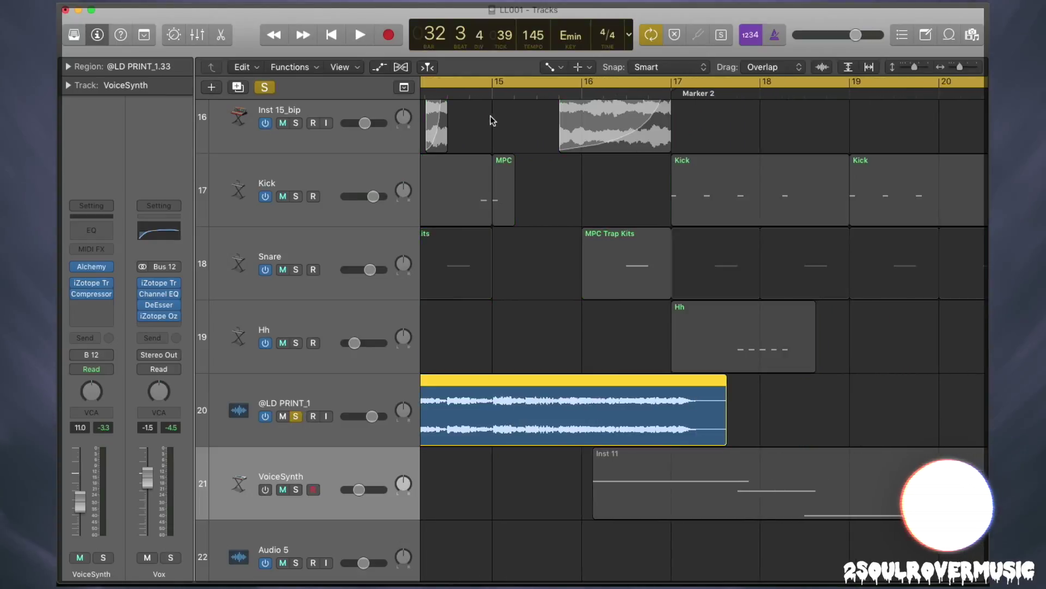
{"action": "key", "text": "space"}
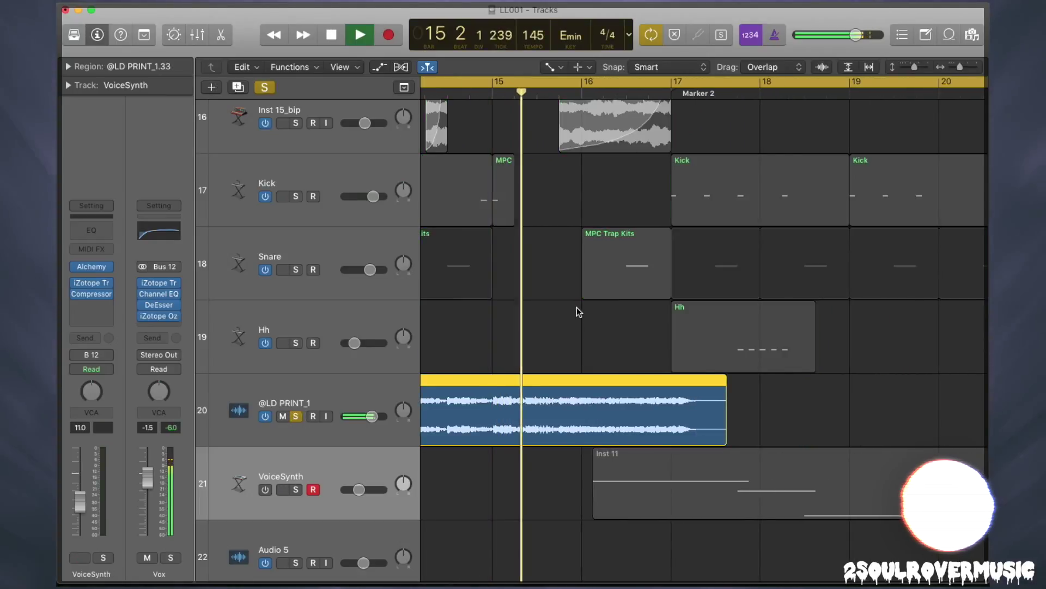
{"action": "key", "text": "space"}
{"action": "left_click", "coordinate": [573, 405]}
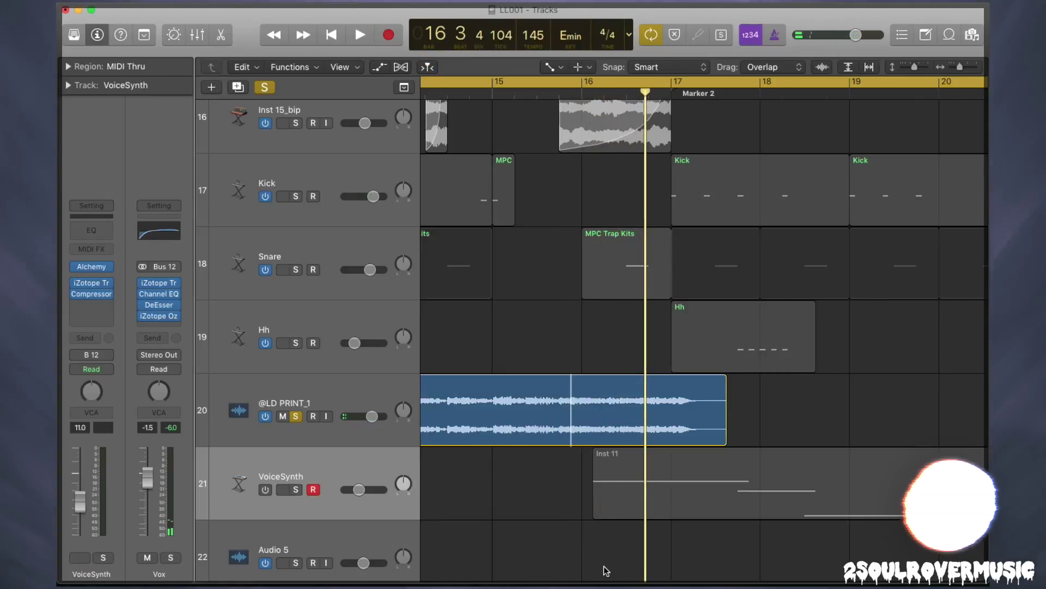
{"action": "key", "text": "space"}
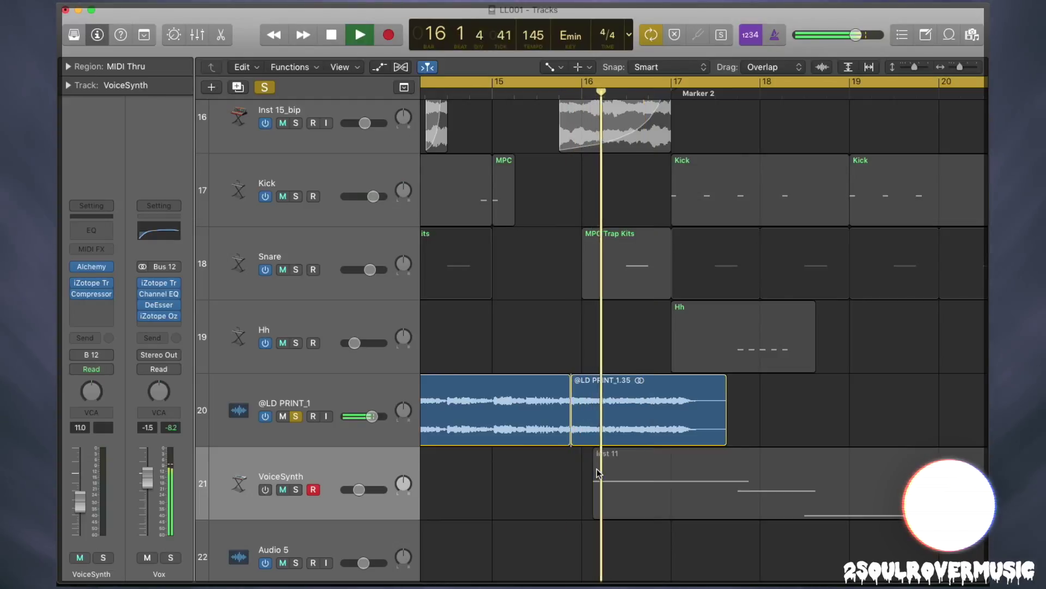
{"action": "key", "text": "space"}
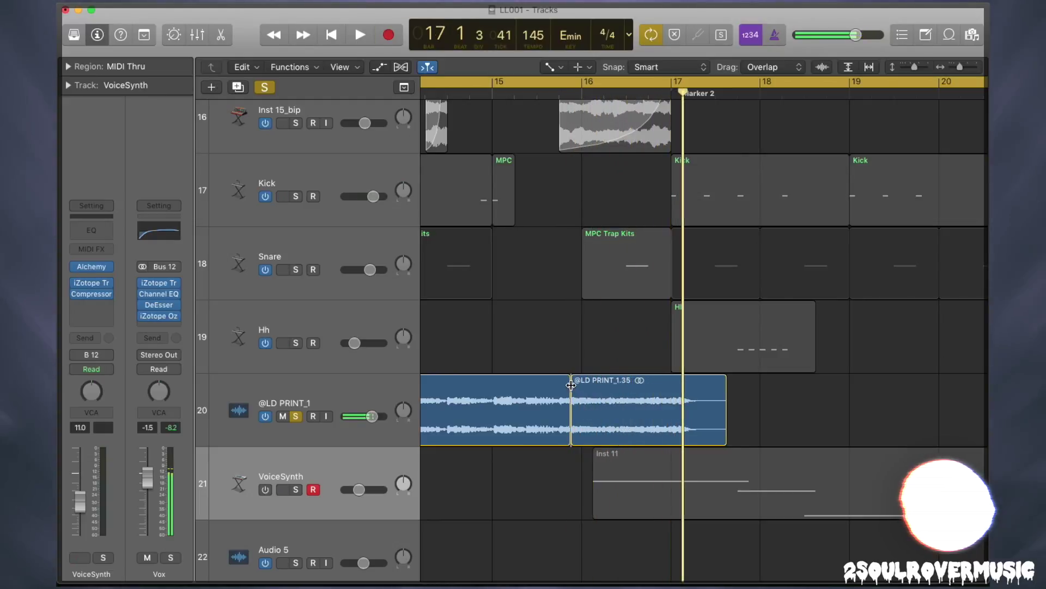
{"action": "left_click", "coordinate": [570, 384]}
{"action": "key", "text": "t"}
{"action": "key", "text": "t"}
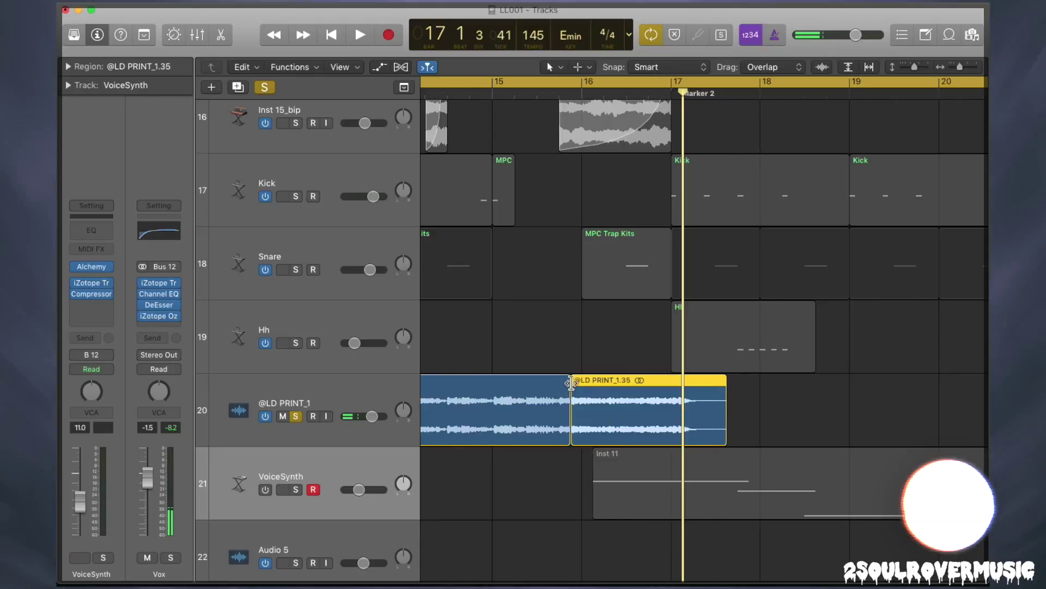
{"action": "left_click_drag", "start_coordinate": [572, 381], "coordinate": [593, 379]}
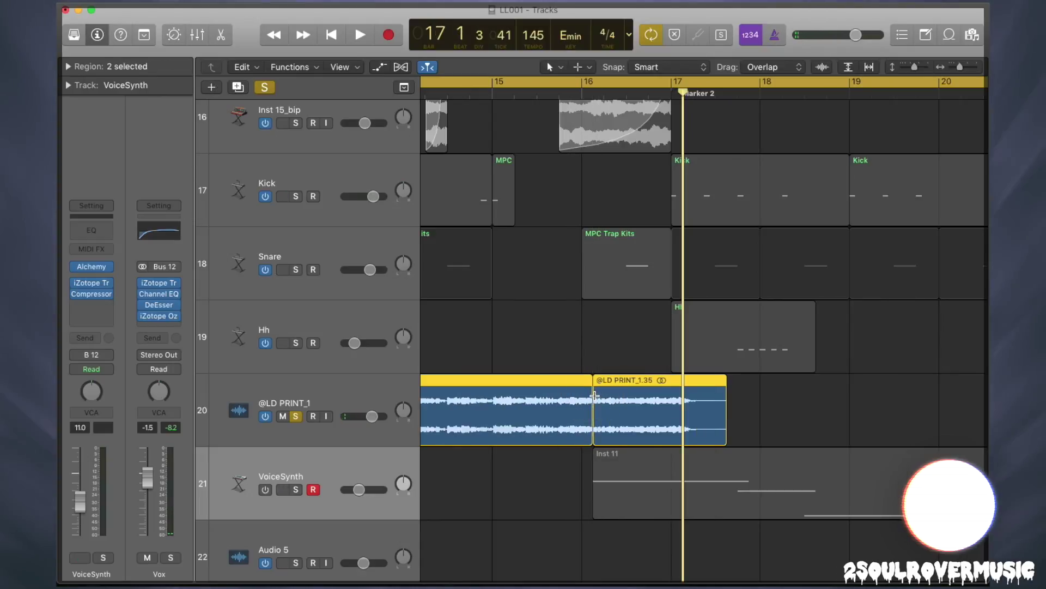
{"action": "key", "text": "space"}
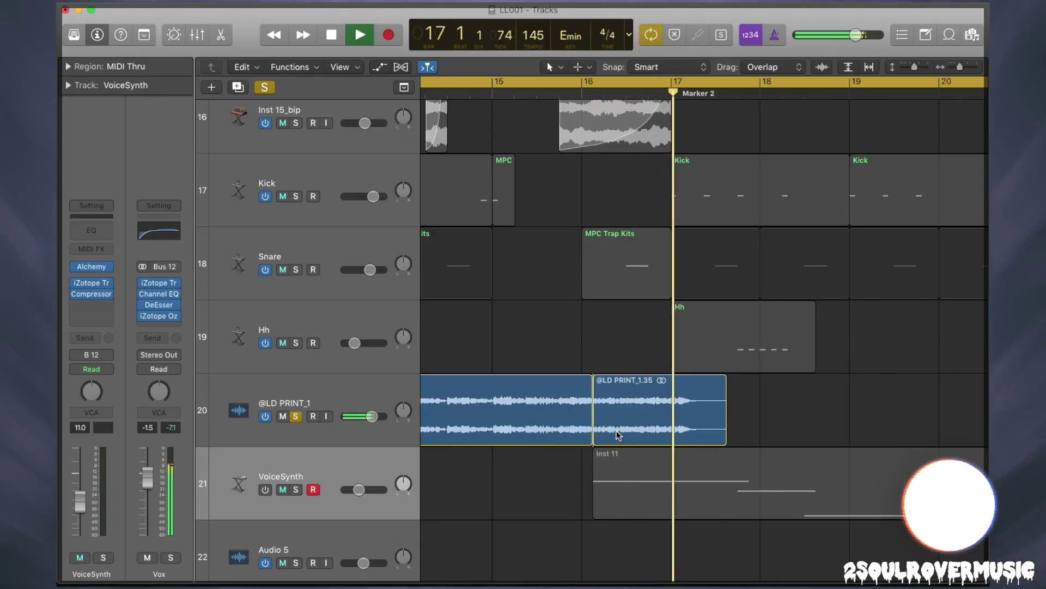
{"action": "key", "text": "space"}
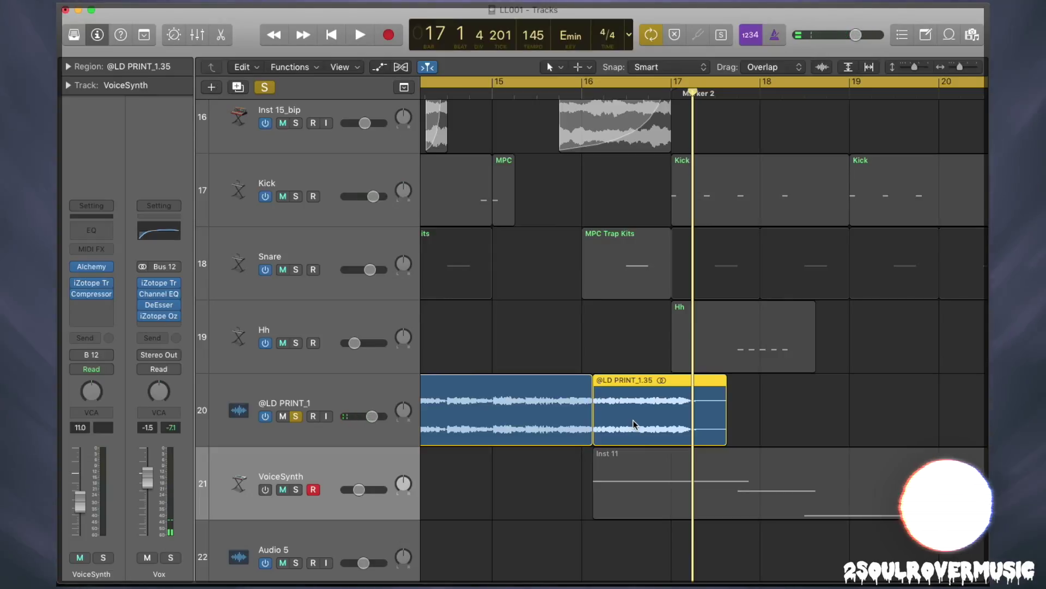
{"action": "key", "text": "ctrl+b"}
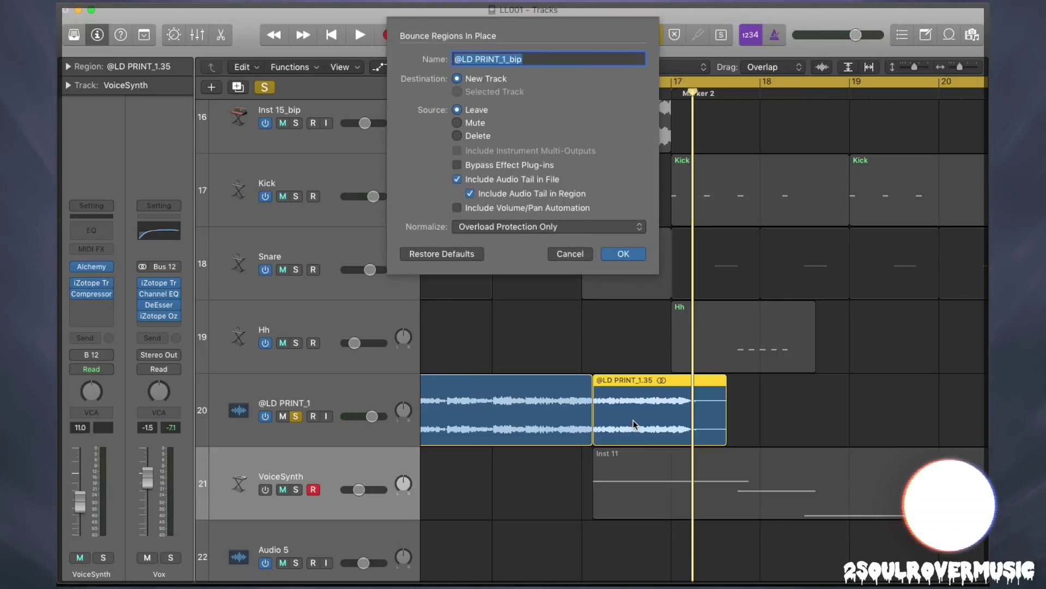
{"action": "key", "text": "Return"}
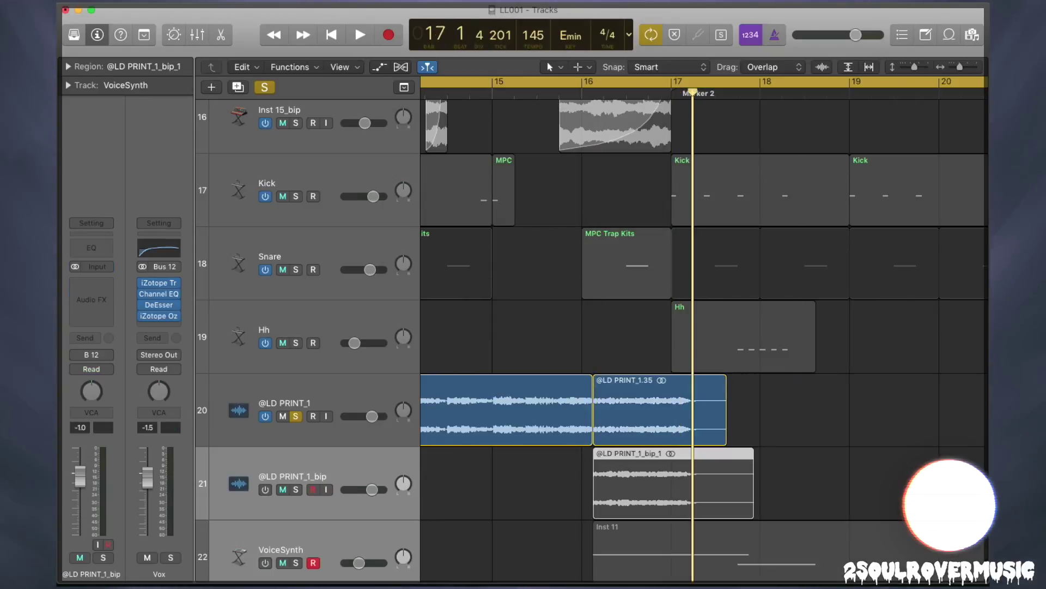
{"action": "left_click", "coordinate": [375, 418]}
{"action": "left_click", "coordinate": [369, 474]}
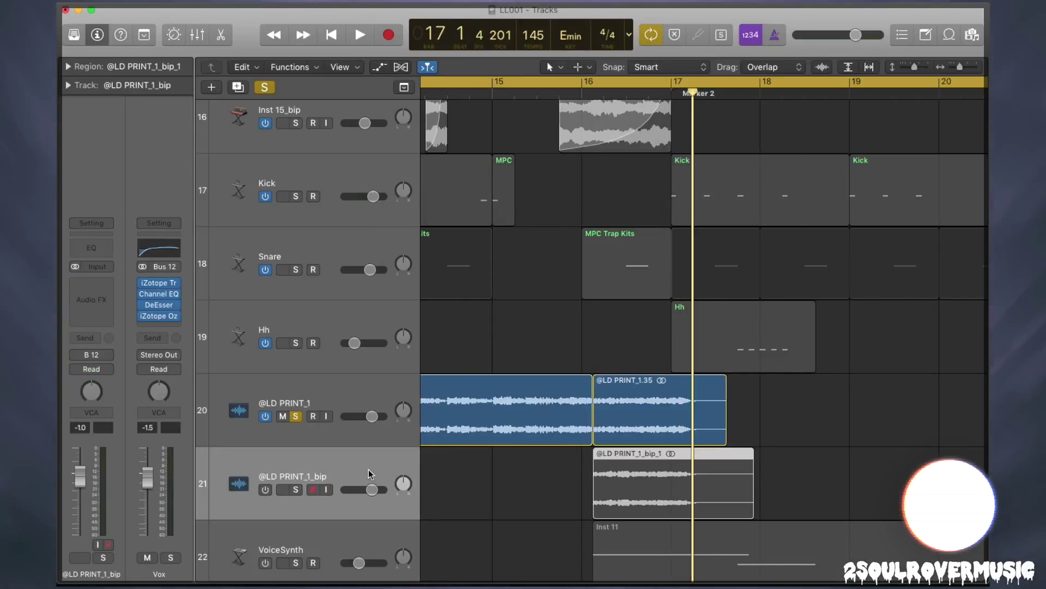
{"action": "scroll", "coordinate": [579, 493], "scroll_direction": "down", "scroll_amount": 5}
- Create a new Software Instrument track using Alchemy (Stereo)
{"action": "left_click", "coordinate": [212, 87]}
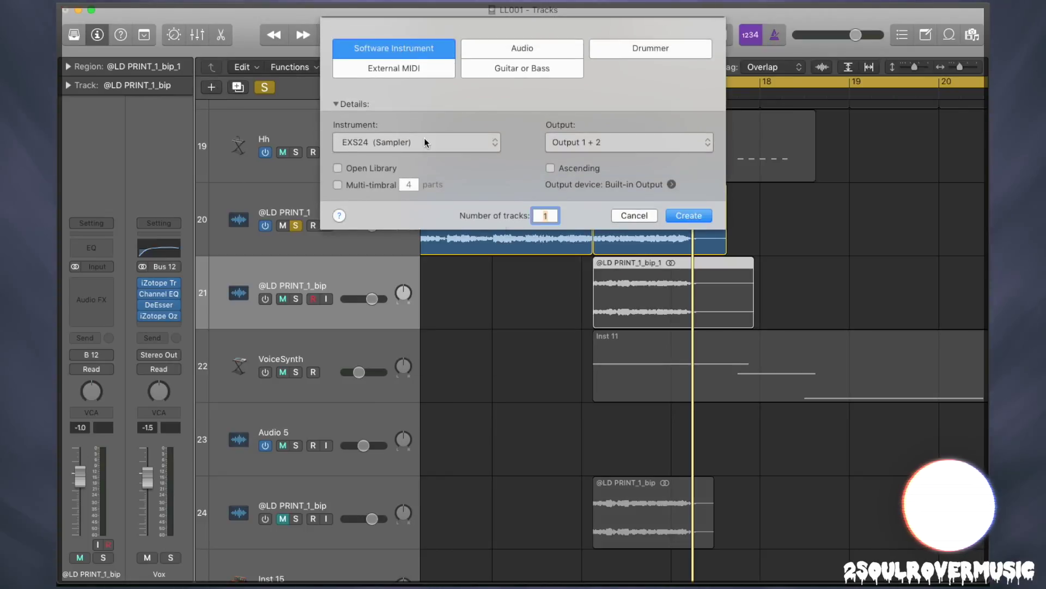
{"action": "left_click", "coordinate": [424, 142]}
{"action": "mouse_move", "coordinate": [425, 199]}
{"action": "left_click", "coordinate": [549, 202]}
{"action": "left_click", "coordinate": [676, 215]}
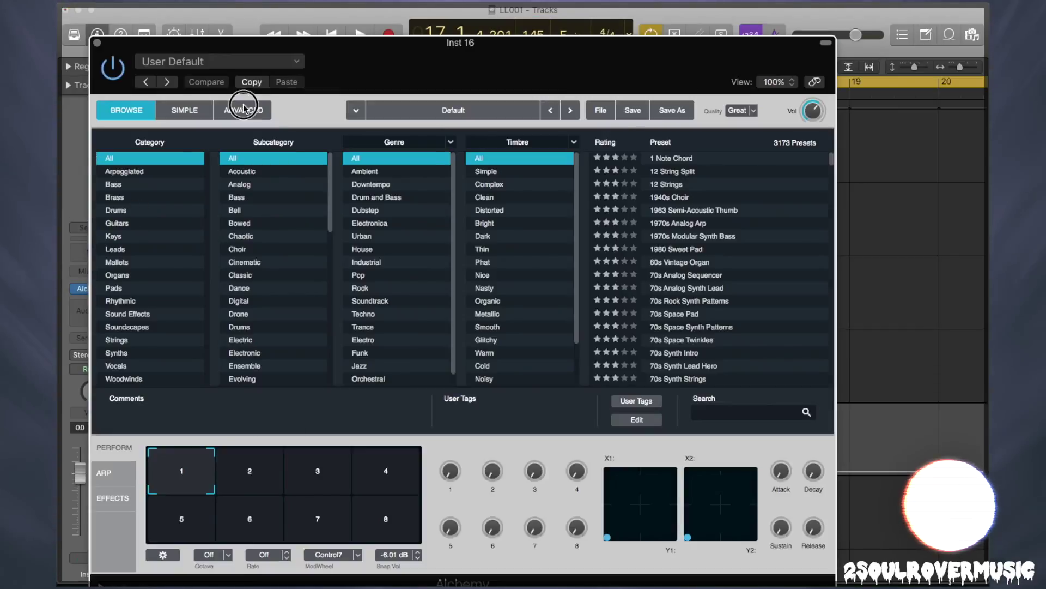
- Switch Alchemy to Advanced view, clear it to the default patch, and select source A
{"action": "left_click", "coordinate": [243, 108]}
{"action": "left_click", "coordinate": [599, 110]}
{"action": "left_click", "coordinate": [610, 145]}
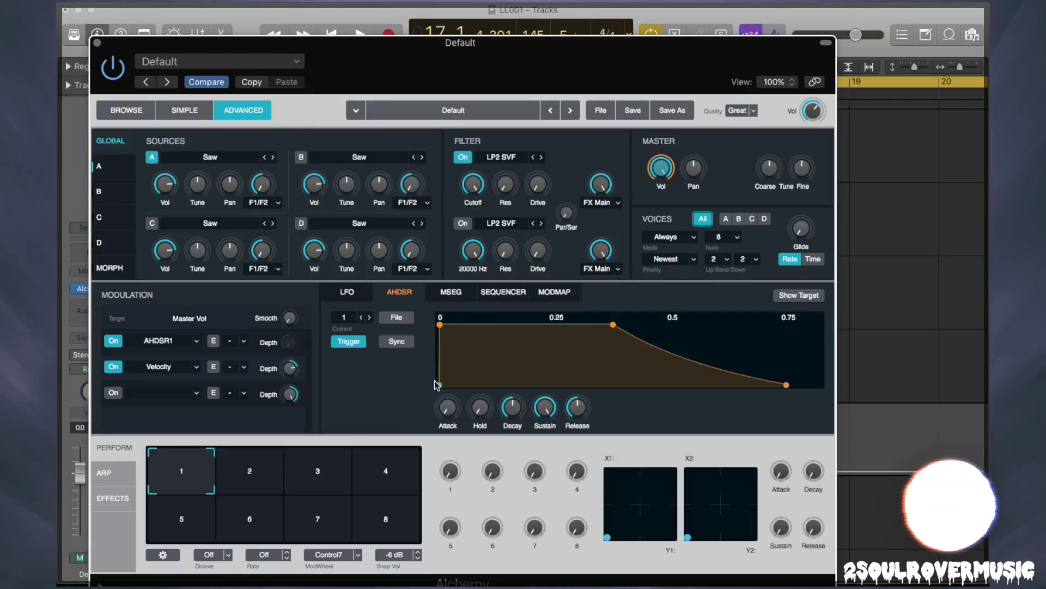
{"action": "left_click", "coordinate": [116, 169]}
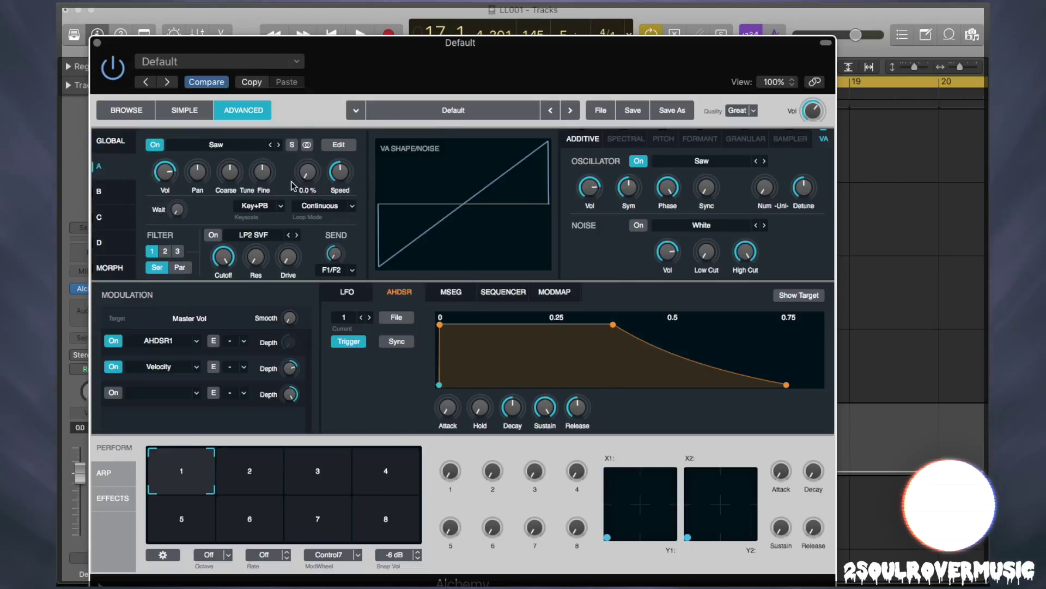
{"action": "left_click", "coordinate": [236, 147]}
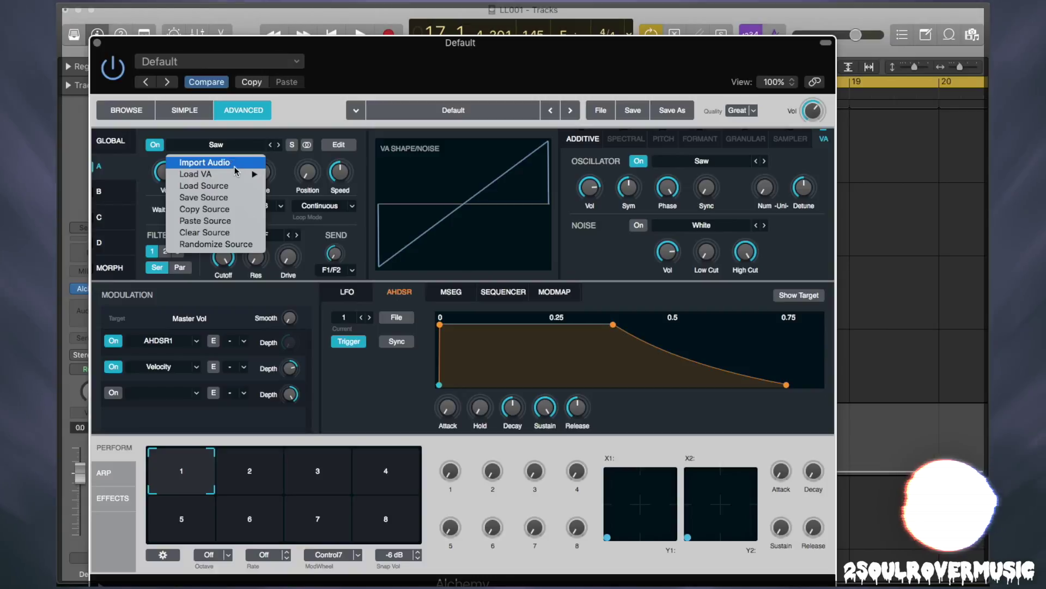
{"action": "left_click", "coordinate": [235, 163]}
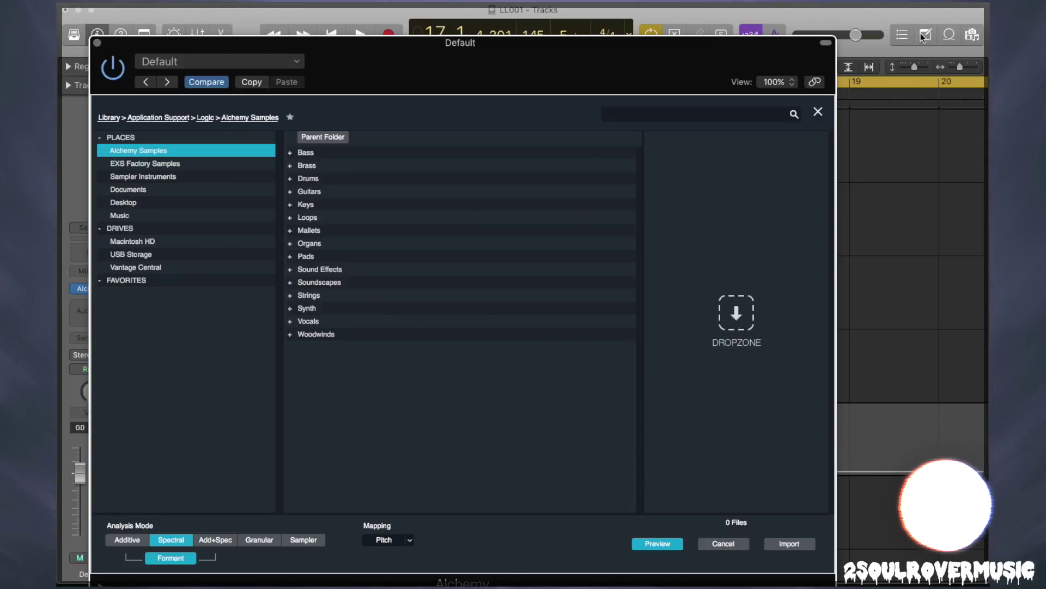
{"action": "left_click", "coordinate": [973, 35]}
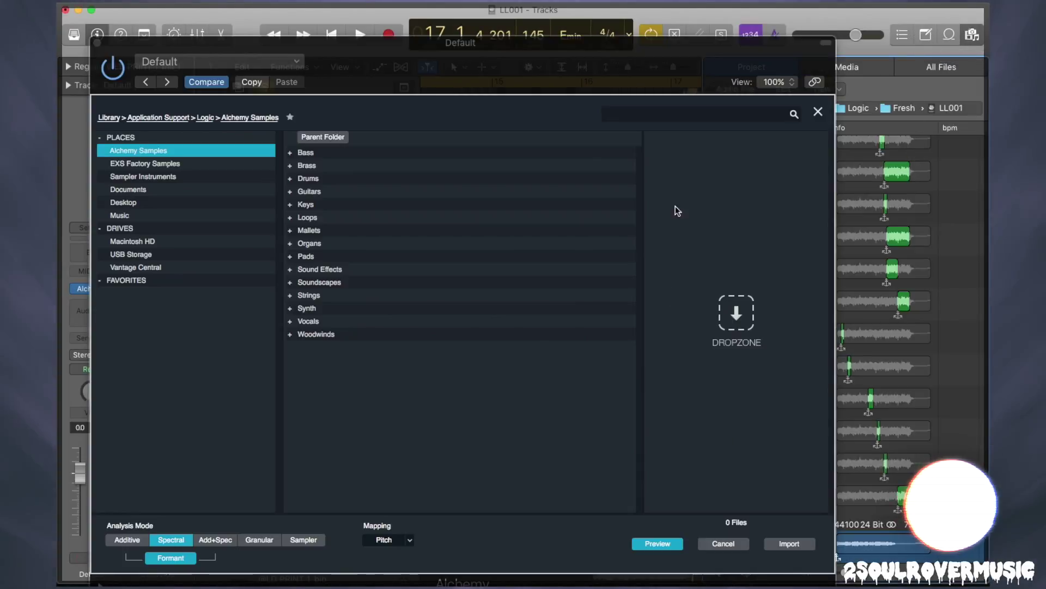
{"action": "left_click_drag", "start_coordinate": [740, 54], "coordinate": [665, 50]}
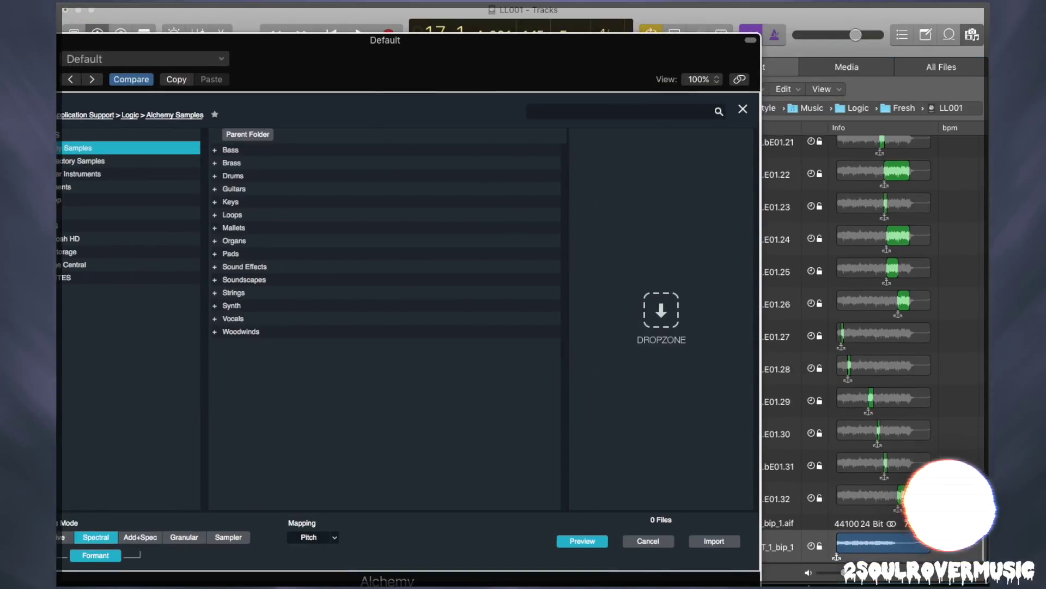
{"action": "mouse_move", "coordinate": [663, 61]}
{"action": "left_mouse_down"}
{"action": "mouse_move", "coordinate": [502, 35]}
{"action": "mouse_move", "coordinate": [670, 48]}
{"action": "left_mouse_up"}
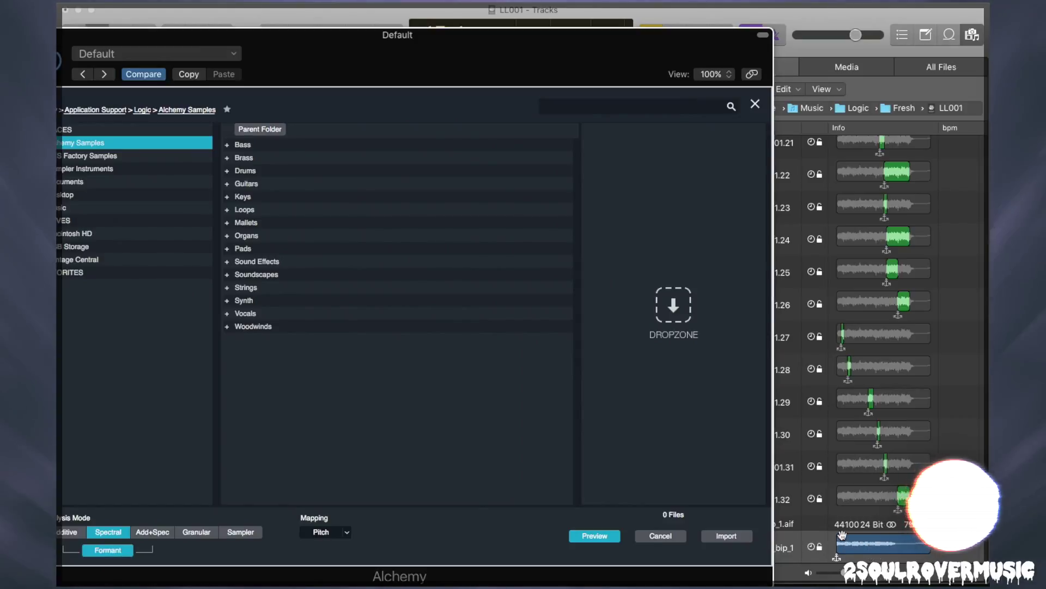
{"action": "left_click_drag", "start_coordinate": [850, 537], "coordinate": [670, 129]}
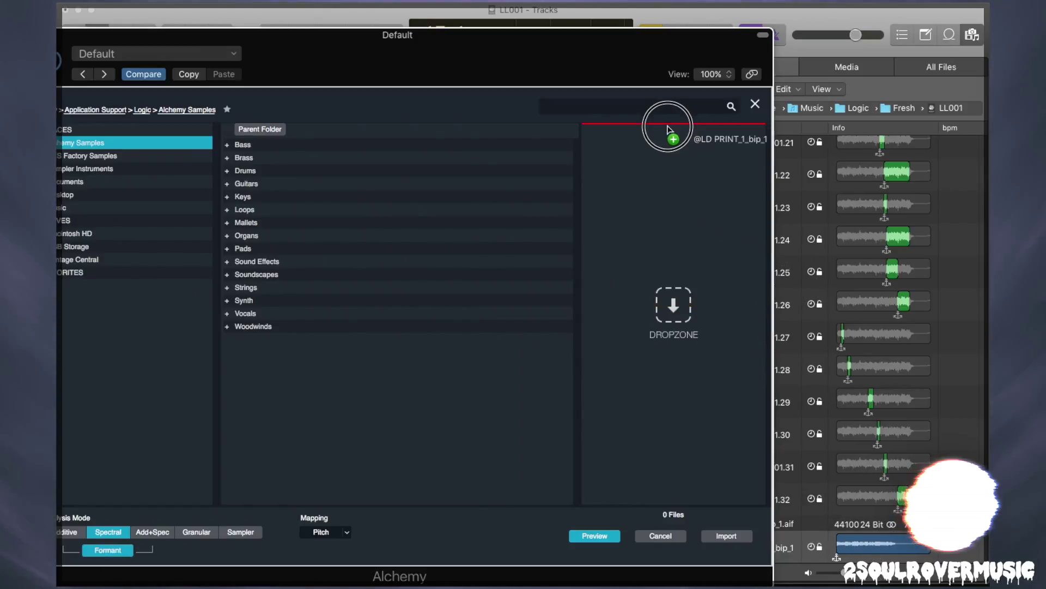
{"action": "left_click_drag", "start_coordinate": [528, 51], "coordinate": [656, 37]}
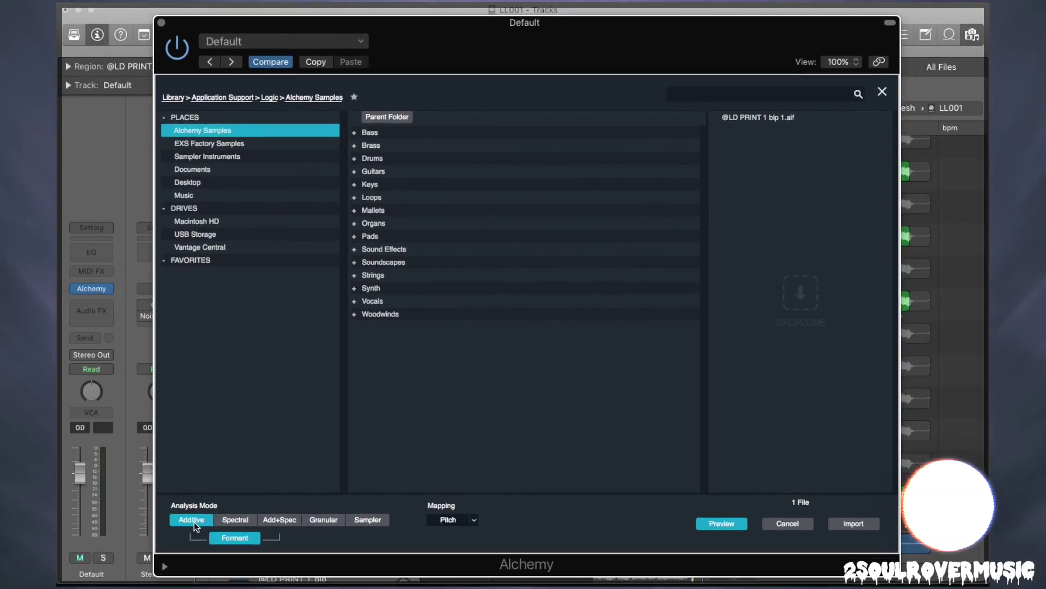
{"action": "left_click", "coordinate": [294, 523]}
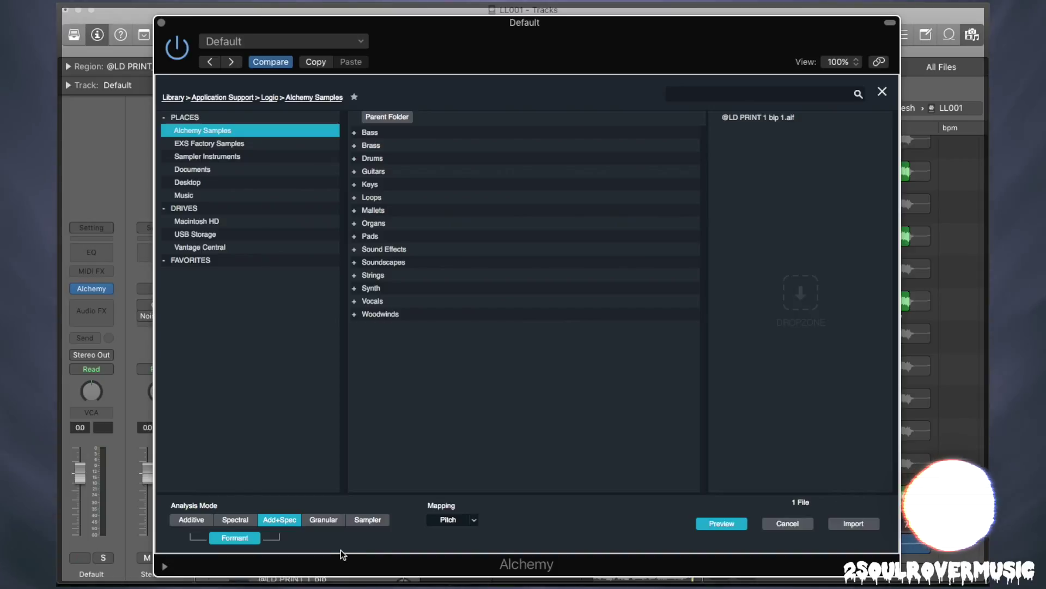
{"action": "left_click", "coordinate": [834, 524]}
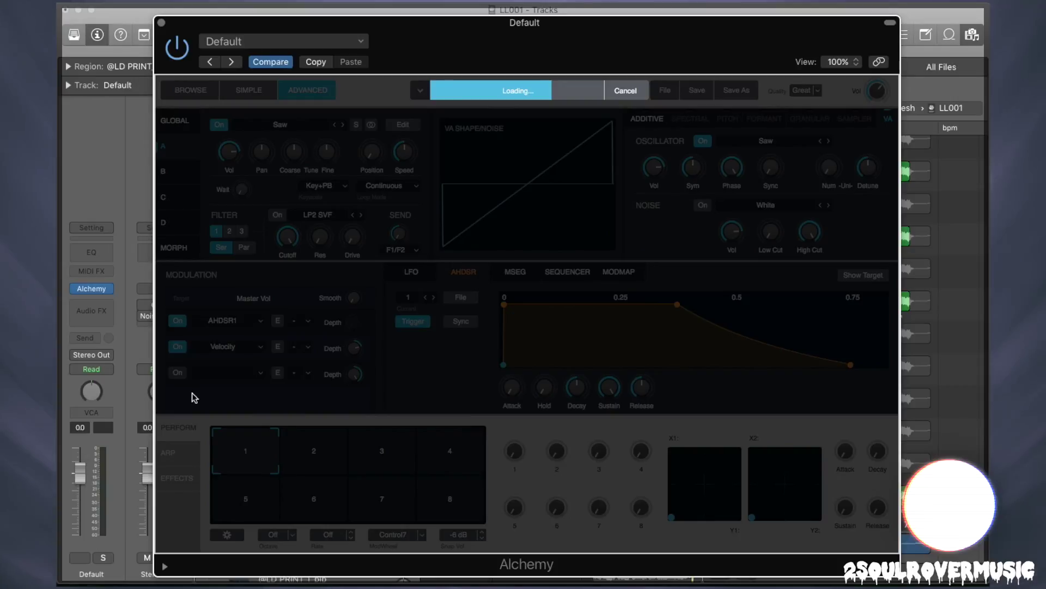
- Set the Alchemy track to -2.3 dB, audition the sample with Musical Typing, and edit source A
{"action": "key", "text": "super+k"}
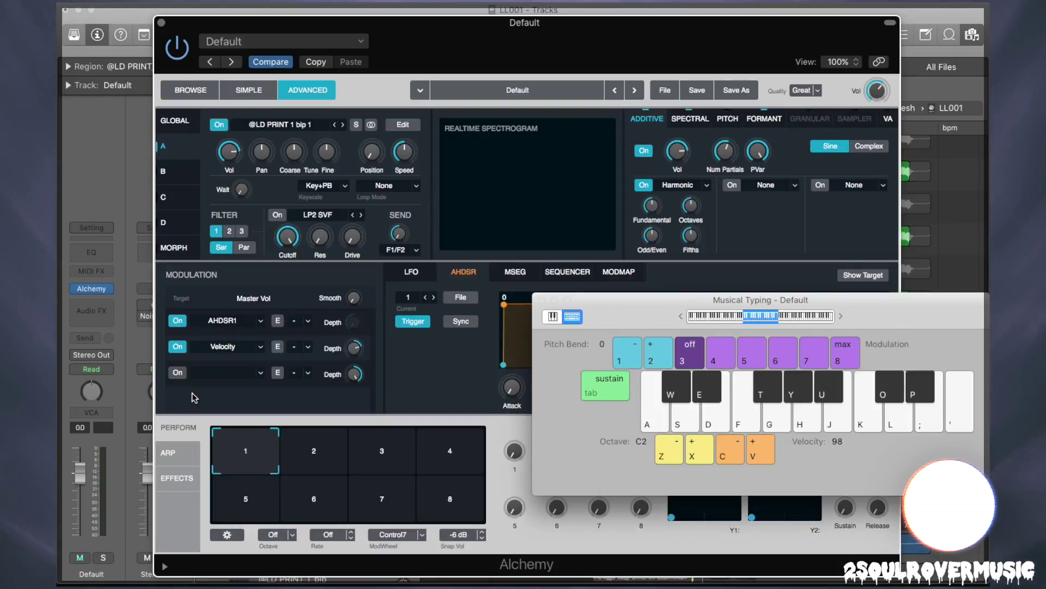
{"action": "mouse_move", "coordinate": [80, 472]}
{"action": "left_mouse_down"}
{"action": "mouse_move", "coordinate": [81, 489]}
{"action": "mouse_move", "coordinate": [80, 480]}
{"action": "left_mouse_up"}
{"action": "key", "text": "f"}
{"action": "key", "text": "s"}
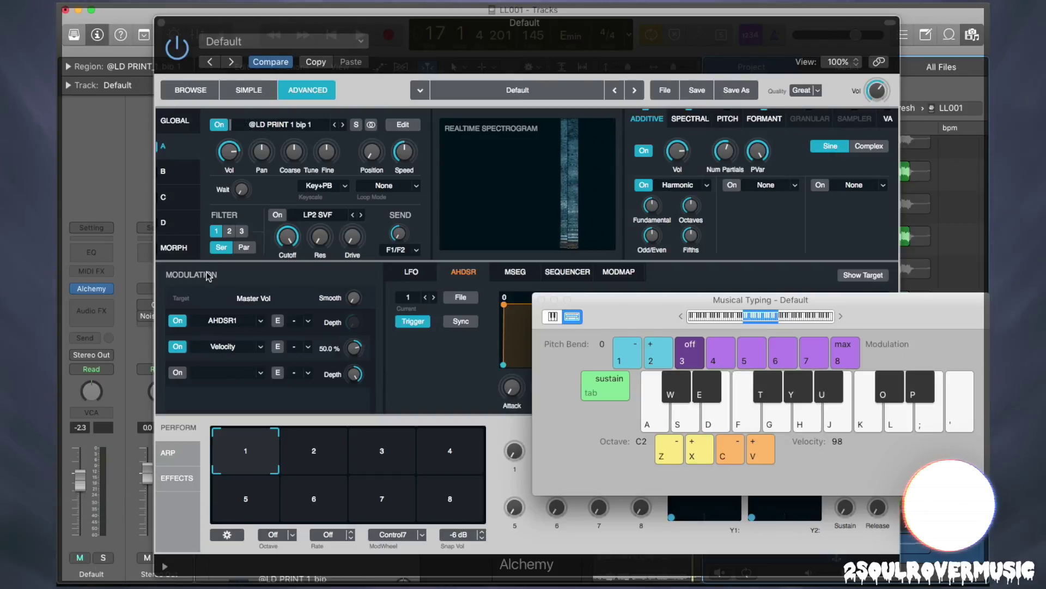
{"action": "left_click_drag", "start_coordinate": [256, 25], "coordinate": [263, 156]}
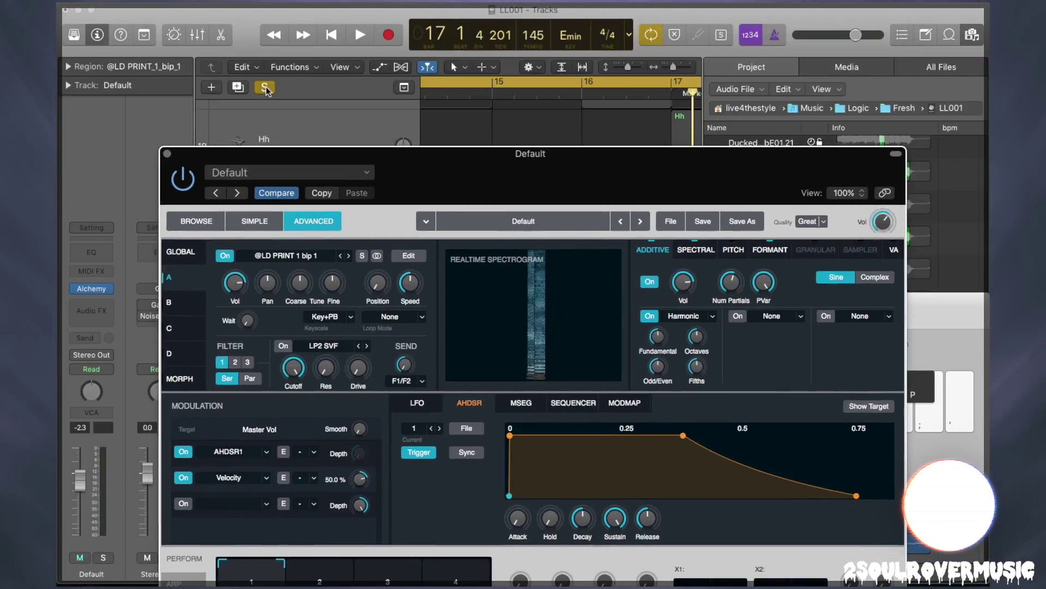
{"action": "left_click_drag", "start_coordinate": [489, 191], "coordinate": [469, 104]}
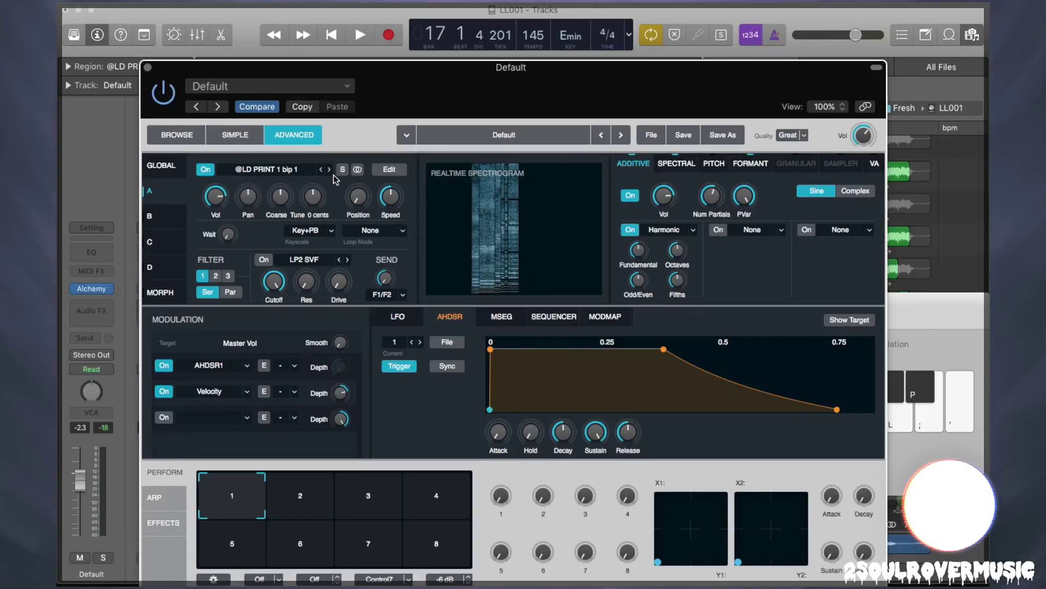
{"action": "left_click", "coordinate": [382, 169]}
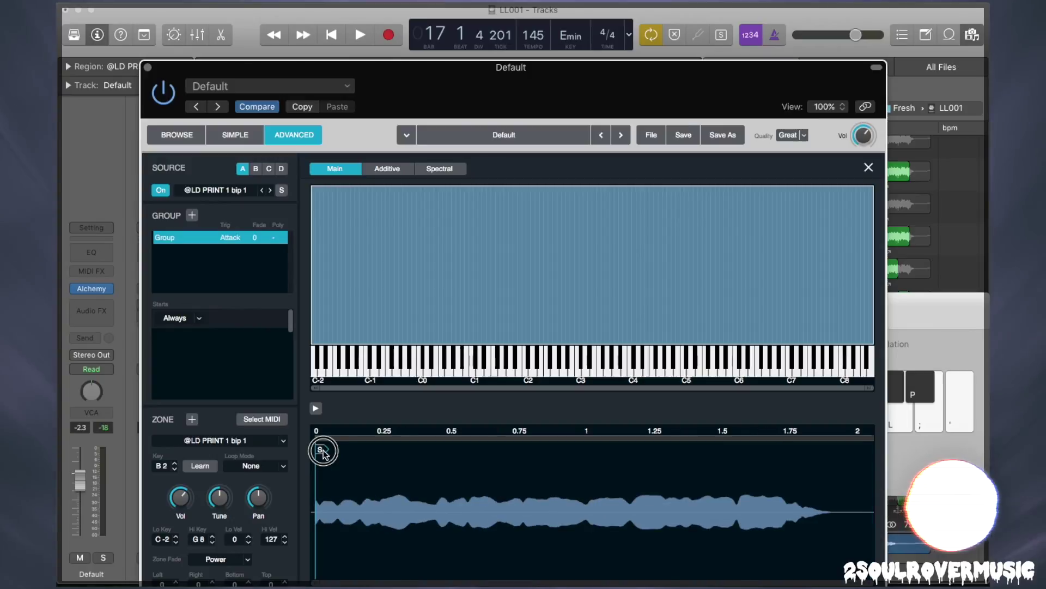
- Trim source A's sample end to about 1.75 s and set Loop Mode to Forward/Back
{"action": "mouse_move", "coordinate": [863, 460]}
{"action": "left_mouse_down"}
{"action": "mouse_move", "coordinate": [674, 469]}
{"action": "mouse_move", "coordinate": [615, 484]}
{"action": "left_mouse_up"}
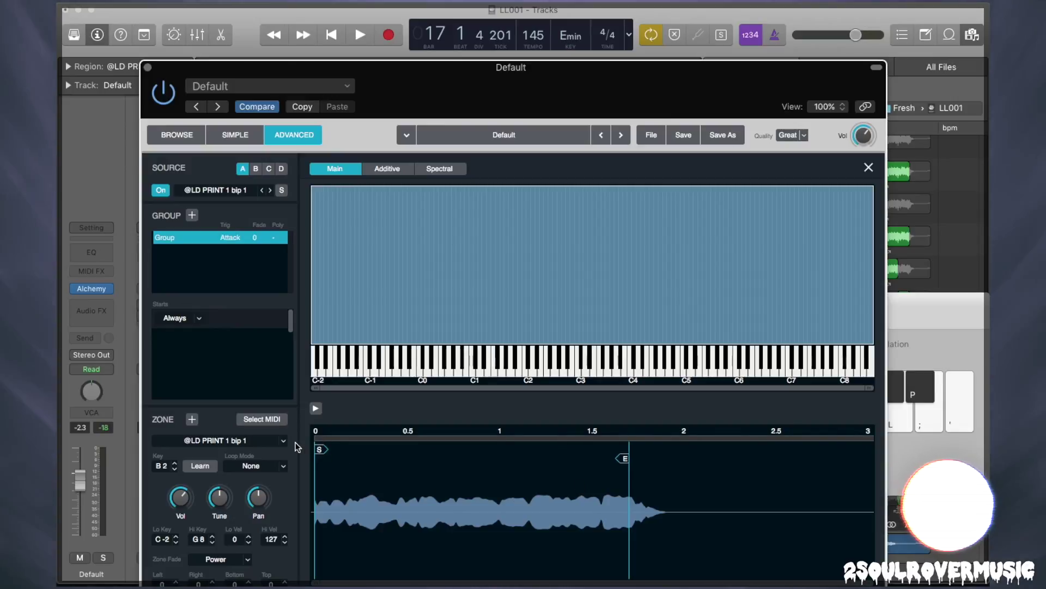
{"action": "left_click", "coordinate": [282, 465]}
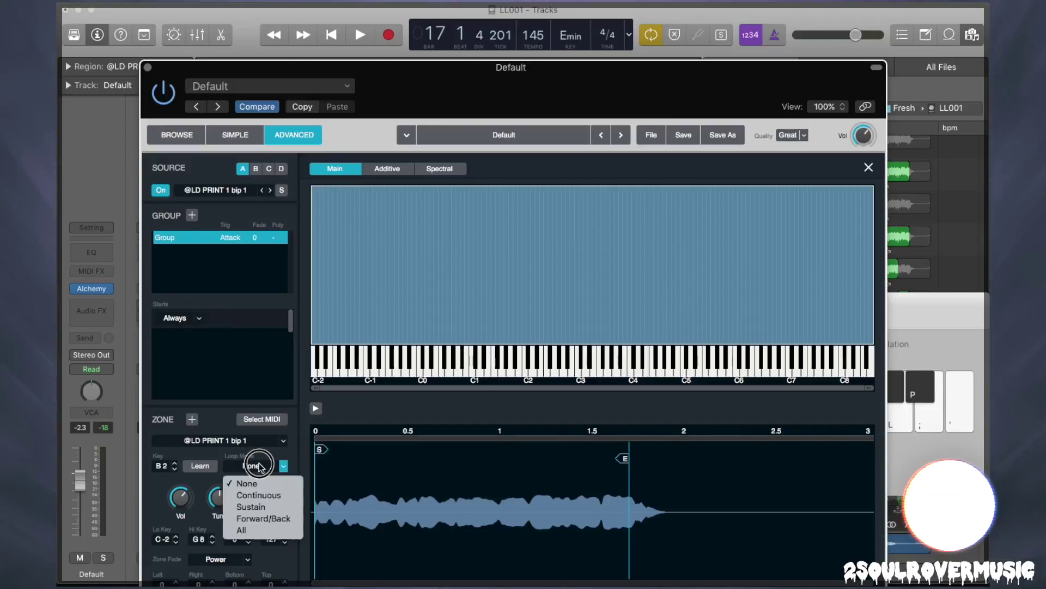
{"action": "left_click", "coordinate": [265, 518]}
- Set the loop to roughly 0.3–1.75 s with the sample end near 1.9 s, then close Alchemy
{"action": "mouse_move", "coordinate": [319, 441]}
{"action": "left_mouse_down"}
{"action": "mouse_move", "coordinate": [522, 499]}
{"action": "mouse_move", "coordinate": [369, 509]}
{"action": "left_mouse_up"}
{"action": "left_click", "coordinate": [626, 462]}
{"action": "left_click", "coordinate": [629, 440]}
{"action": "mouse_move", "coordinate": [626, 462]}
{"action": "left_mouse_down"}
{"action": "mouse_move", "coordinate": [663, 467]}
{"action": "mouse_move", "coordinate": [658, 480]}
{"action": "left_mouse_up"}
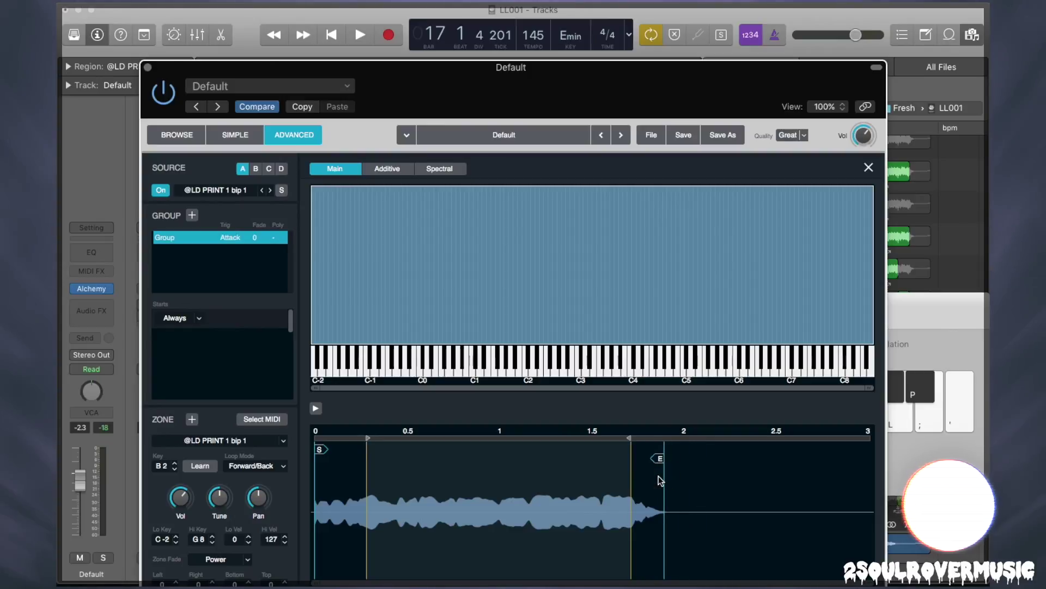
{"action": "left_click_drag", "start_coordinate": [630, 440], "coordinate": [633, 440]}
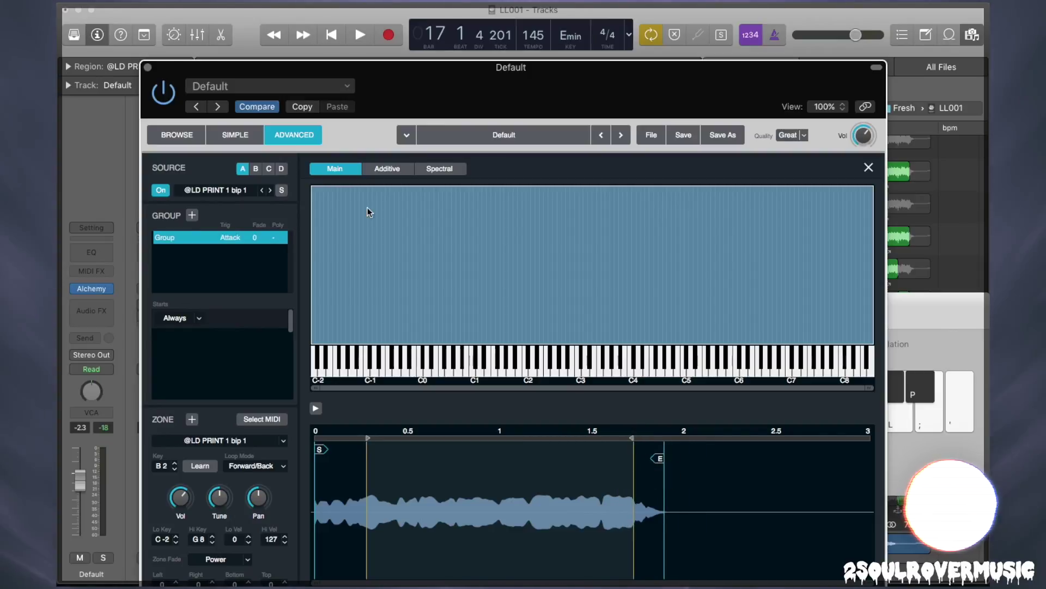
{"action": "left_click", "coordinate": [149, 66]}
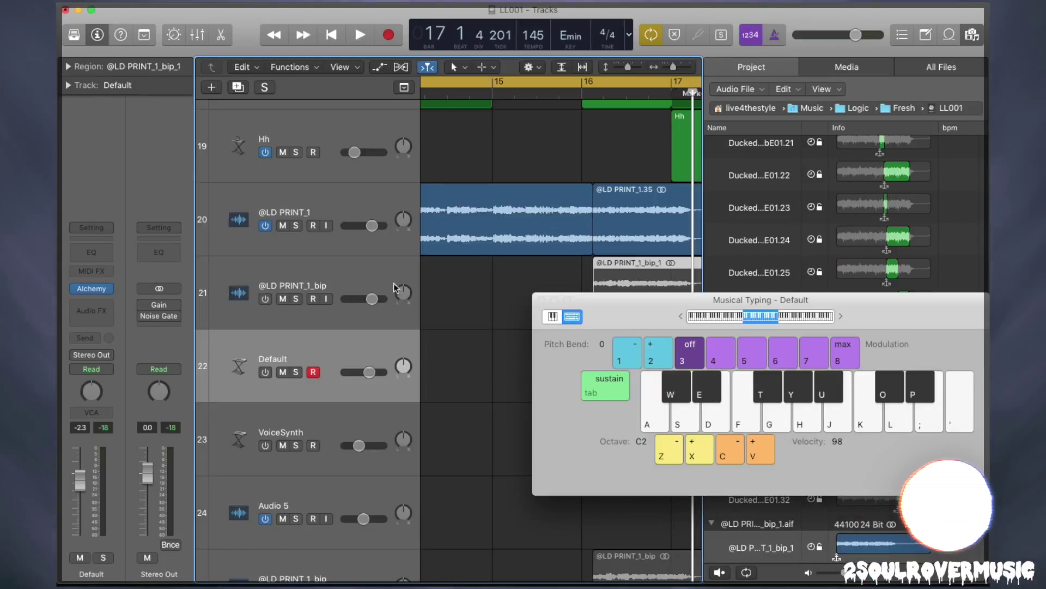
- Hide the keyboard and browser, move the Inst 11 region onto the Default track, and zoom out
{"action": "left_click", "coordinate": [541, 300]}
{"action": "left_click", "coordinate": [975, 38]}
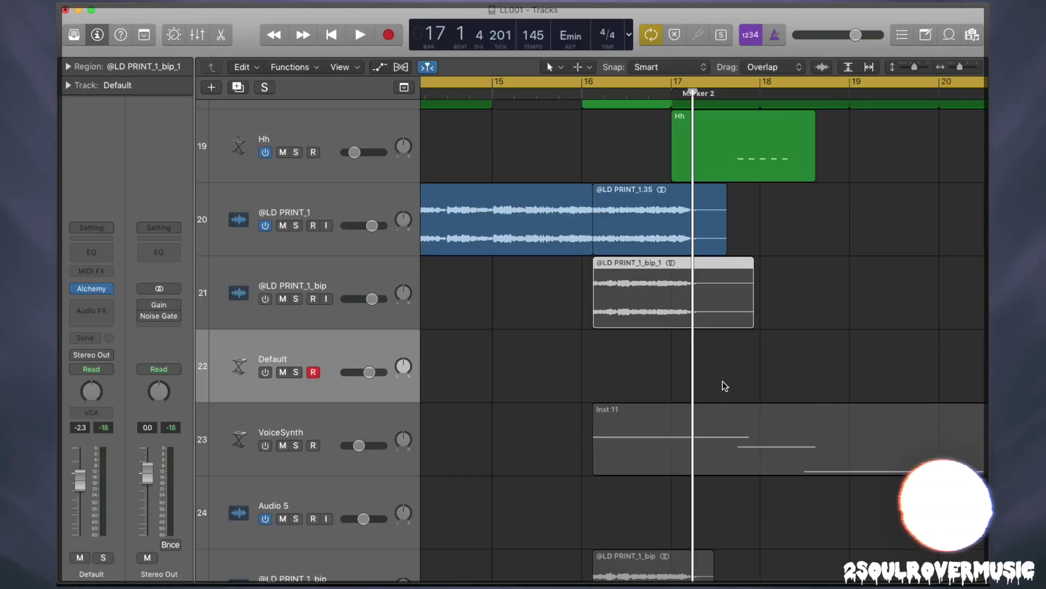
{"action": "left_click_drag", "start_coordinate": [681, 464], "coordinate": [679, 377]}
{"action": "left_click", "coordinate": [696, 452], "text": "ctrl+alt"}
{"action": "left_click", "coordinate": [698, 453], "text": "ctrl+alt"}
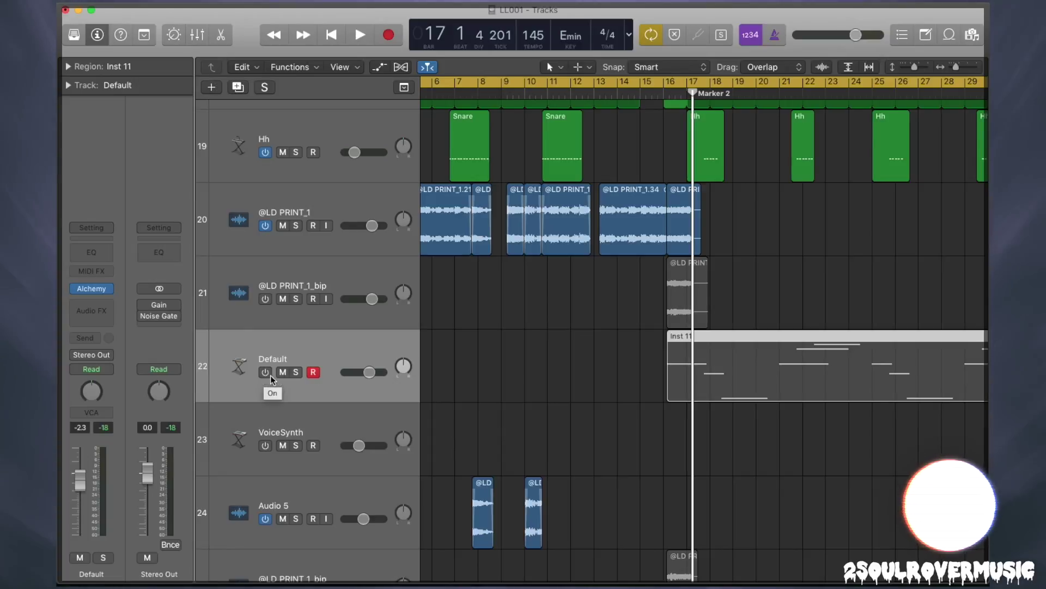
{"action": "left_click", "coordinate": [299, 359]}
{"action": "scroll", "coordinate": [302, 342], "scroll_direction": "right", "scroll_amount": 1}
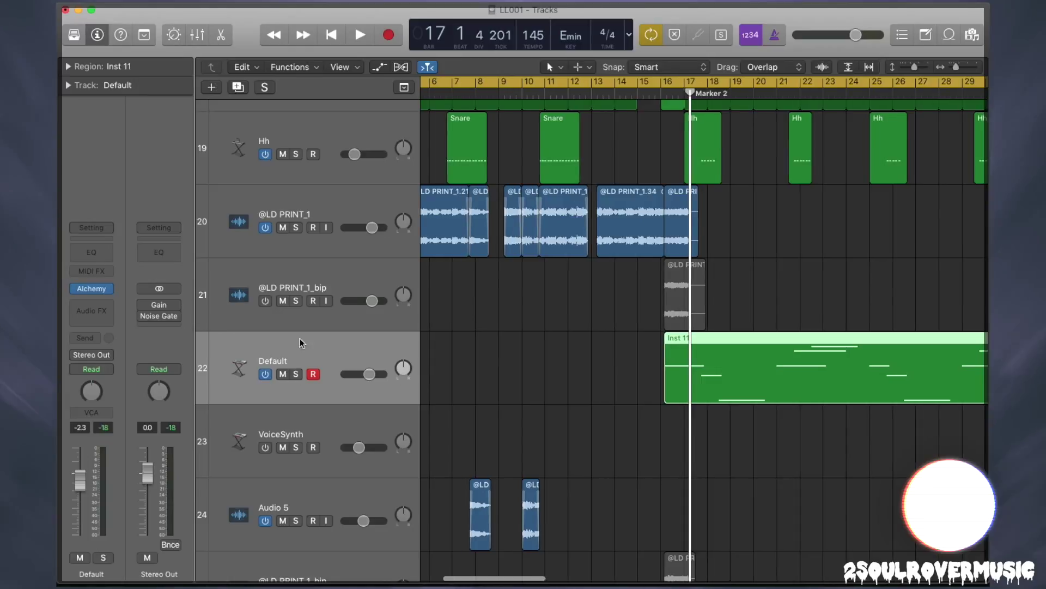
{"action": "scroll", "coordinate": [716, 211], "scroll_direction": "up", "scroll_amount": 10}
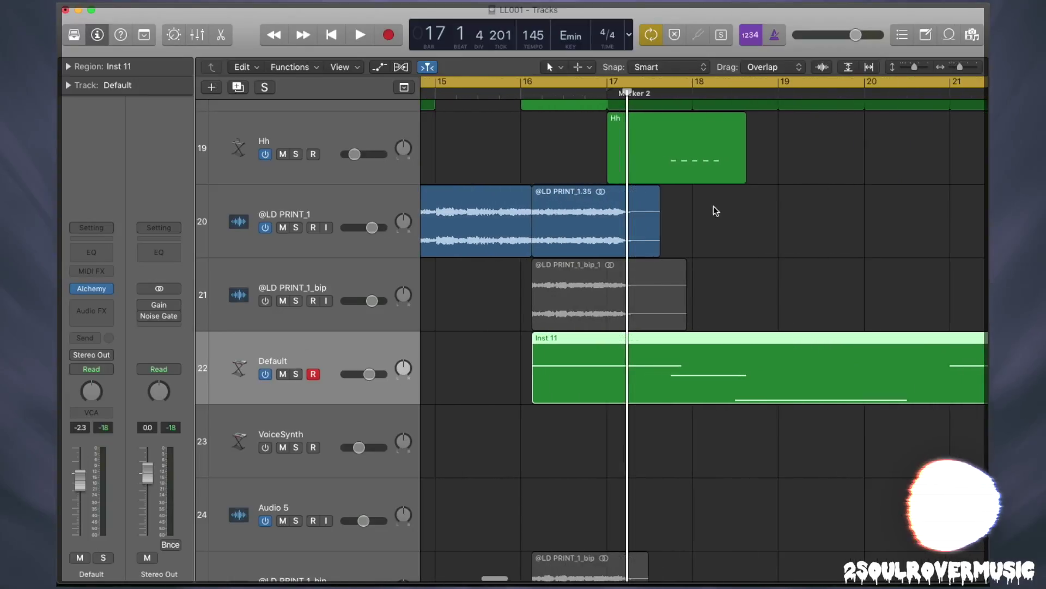
{"action": "left_click", "coordinate": [703, 224]}
{"action": "left_click", "coordinate": [638, 228]}
{"action": "key", "text": "t"}
{"action": "left_click", "coordinate": [728, 242]}
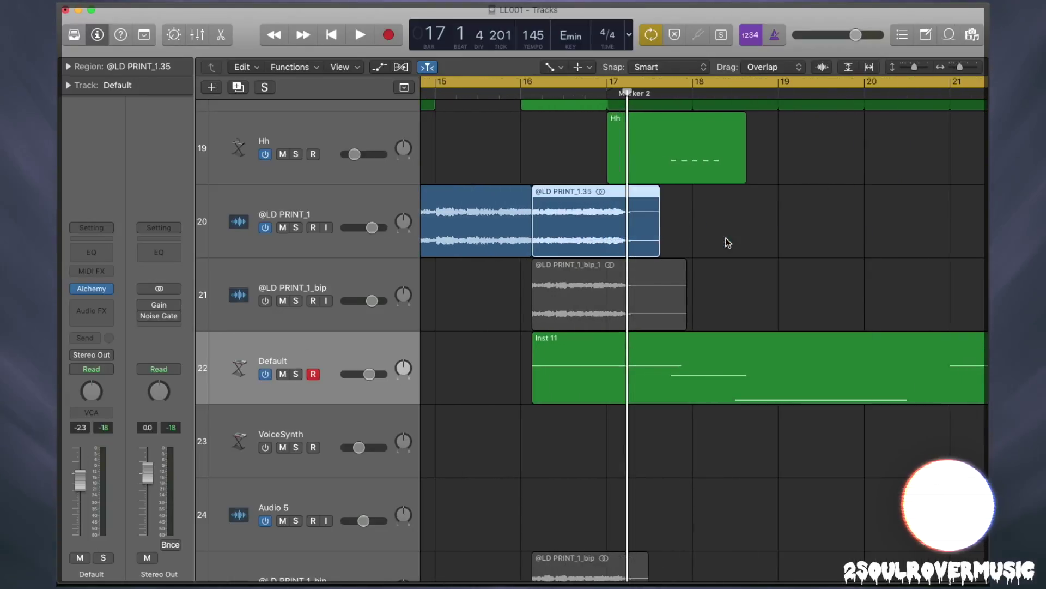
{"action": "left_click_drag", "start_coordinate": [612, 241], "coordinate": [551, 249]}
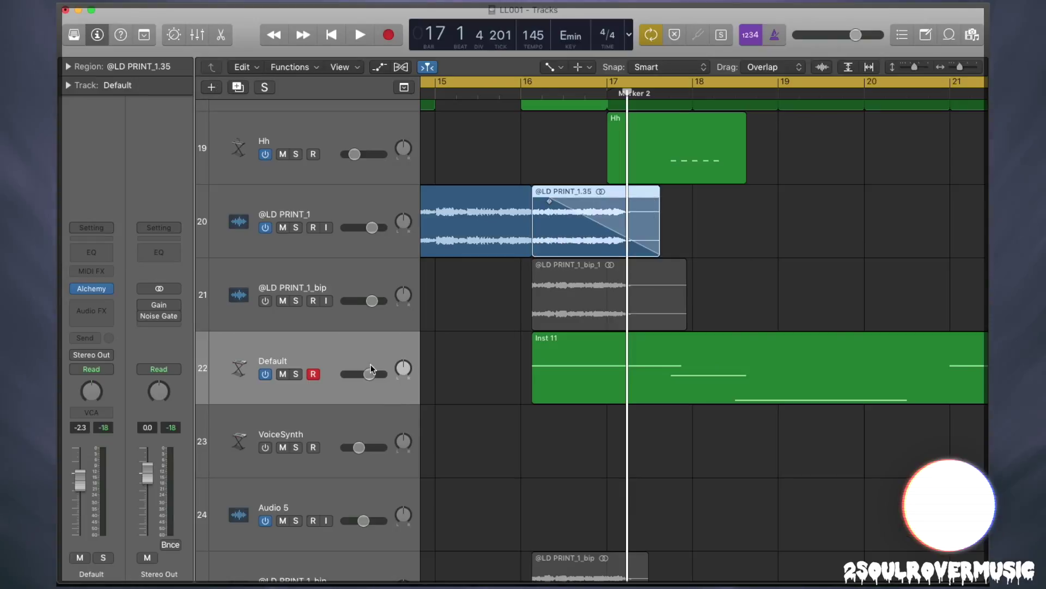
{"action": "left_click", "coordinate": [349, 360]}
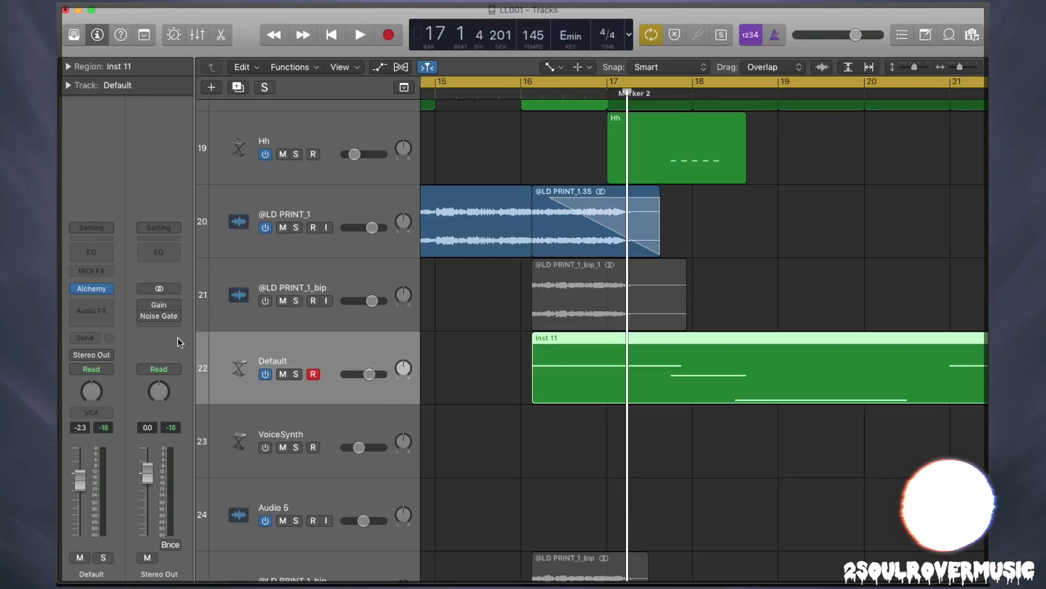
- Open Default's Alchemy and bring up the Advanced global overview of all sources
{"action": "left_click", "coordinate": [92, 289]}
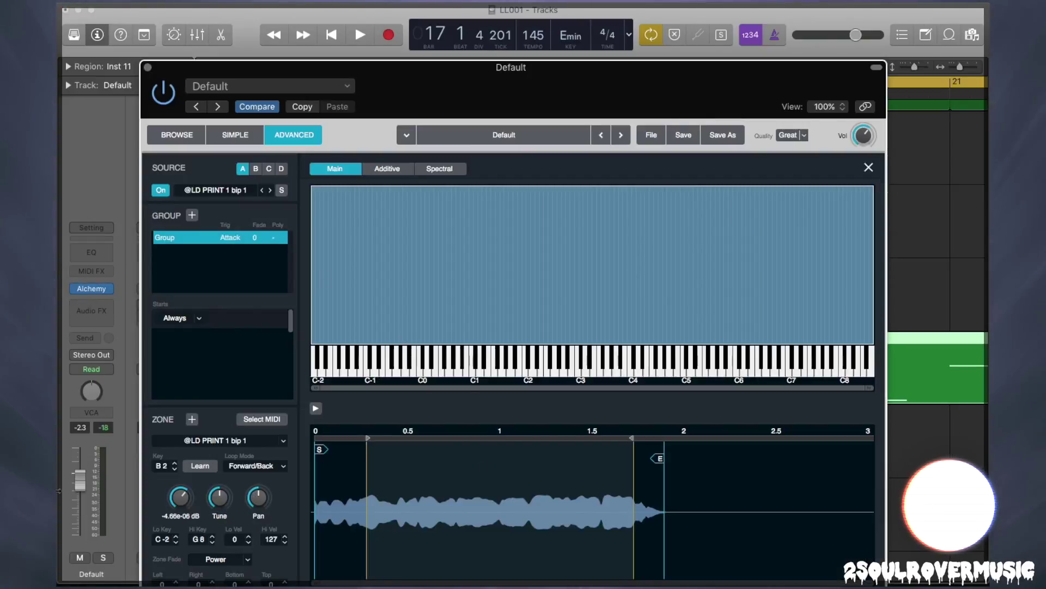
{"action": "left_click_drag", "start_coordinate": [396, 97], "coordinate": [449, 40]}
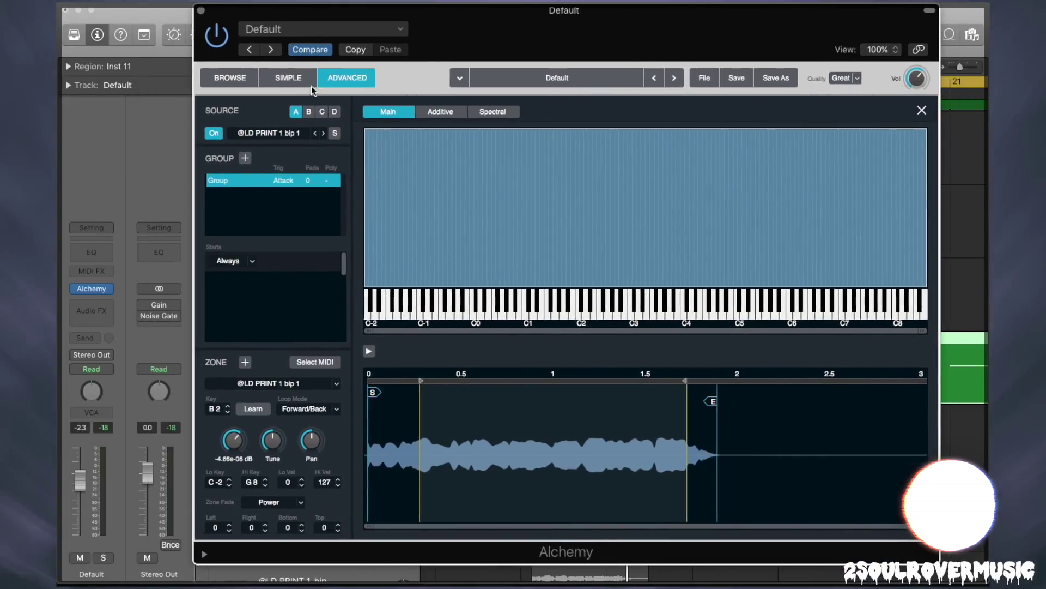
{"action": "left_click", "coordinate": [230, 78]}
{"action": "left_click", "coordinate": [349, 79]}
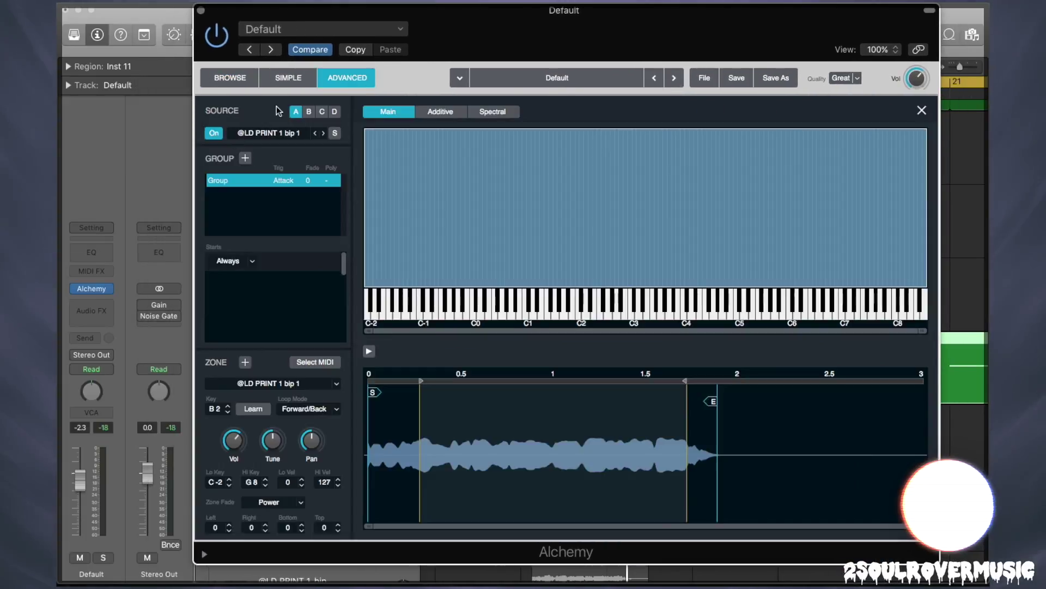
{"action": "left_click", "coordinate": [922, 111]}
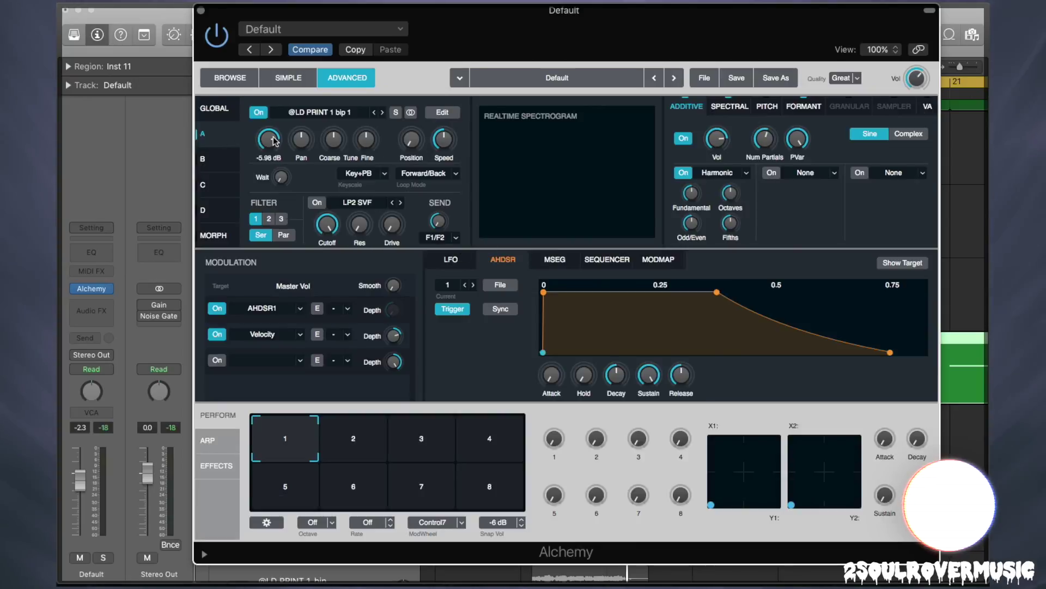
{"action": "left_click", "coordinate": [218, 112]}
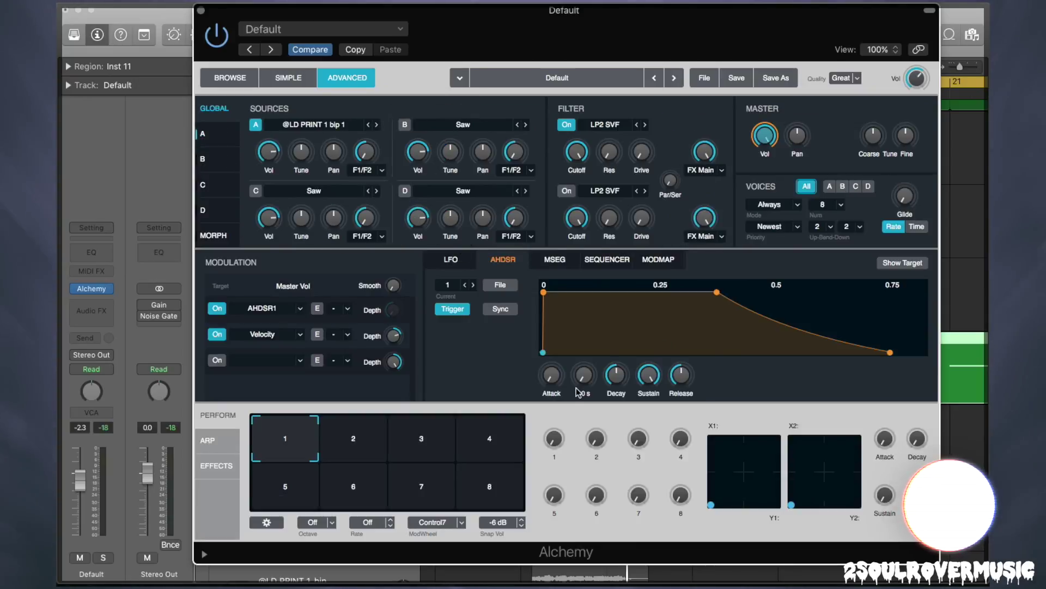
- Raise the envelope attack to 0.34 s, auditioning with Musical Typing, then close Alchemy
{"action": "left_click_drag", "start_coordinate": [551, 387], "coordinate": [547, 332]}
{"action": "key", "text": "super+k"}
{"action": "key", "text": "f"}
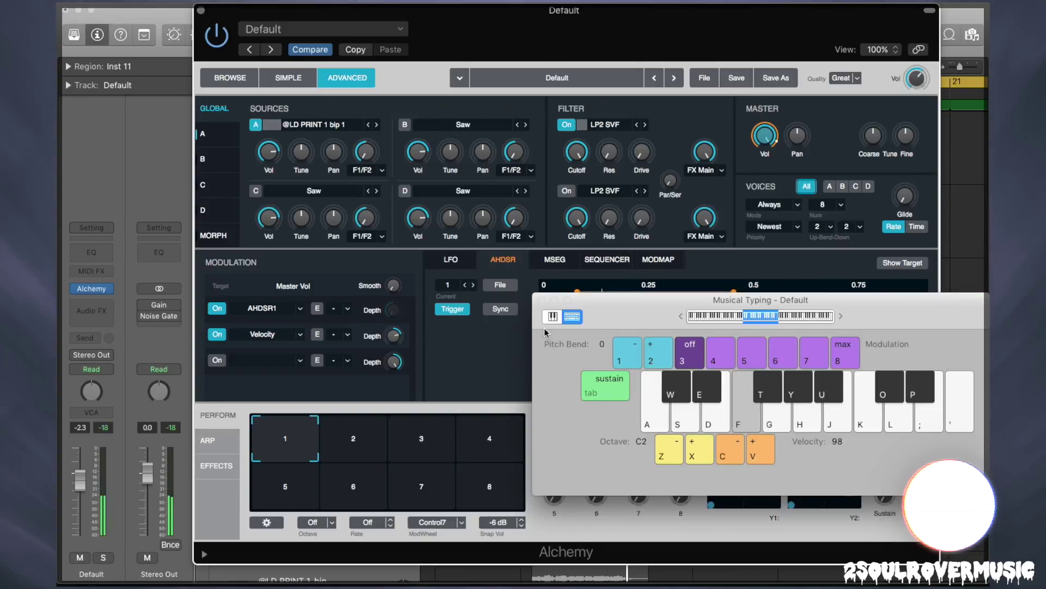
{"action": "left_click_drag", "start_coordinate": [605, 308], "coordinate": [704, 432]}
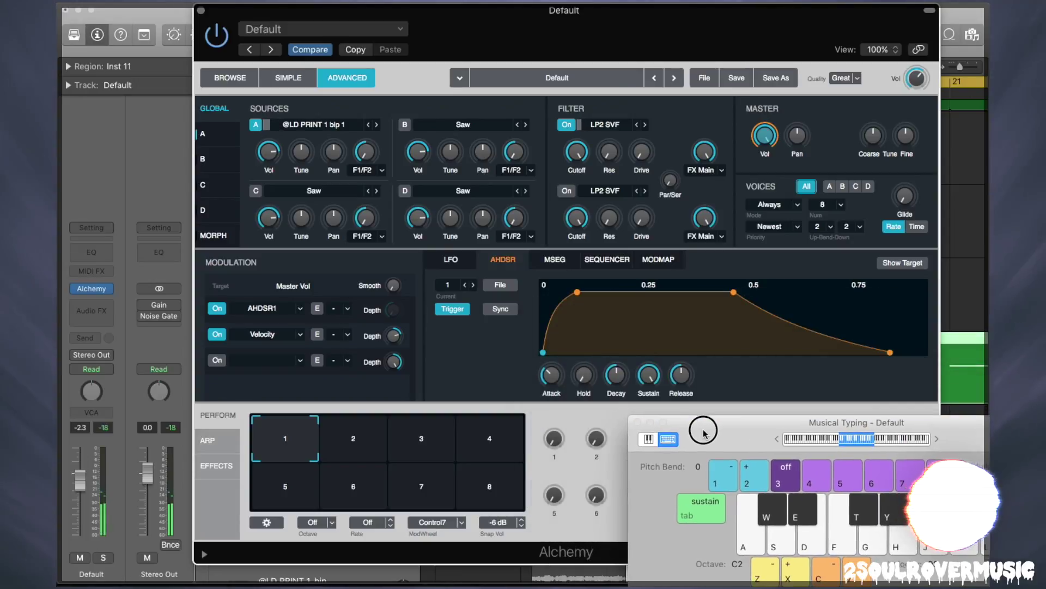
{"action": "left_click_drag", "start_coordinate": [555, 382], "coordinate": [555, 363]}
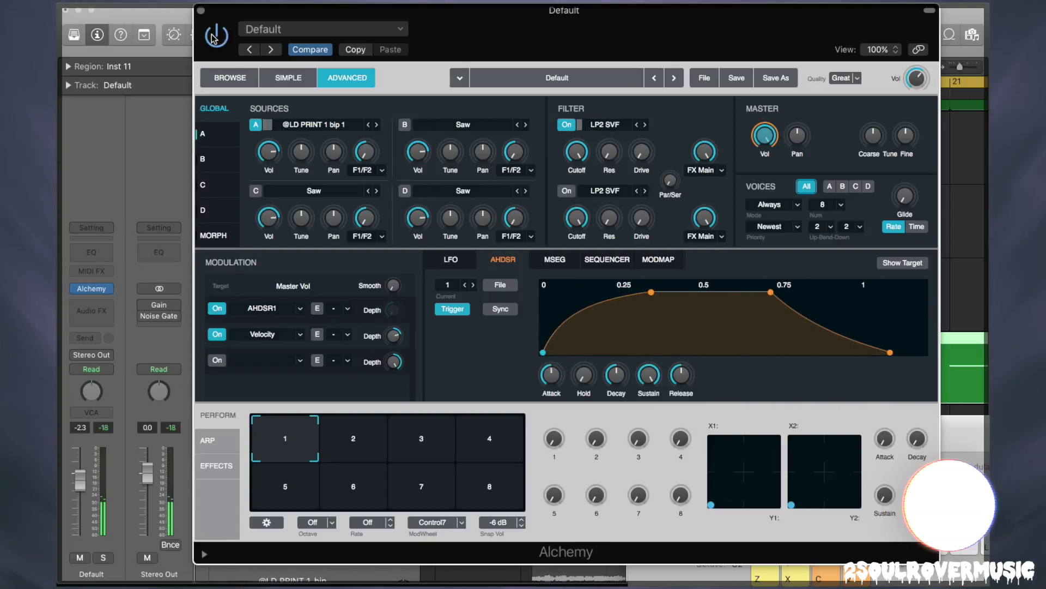
{"action": "left_click", "coordinate": [201, 10]}
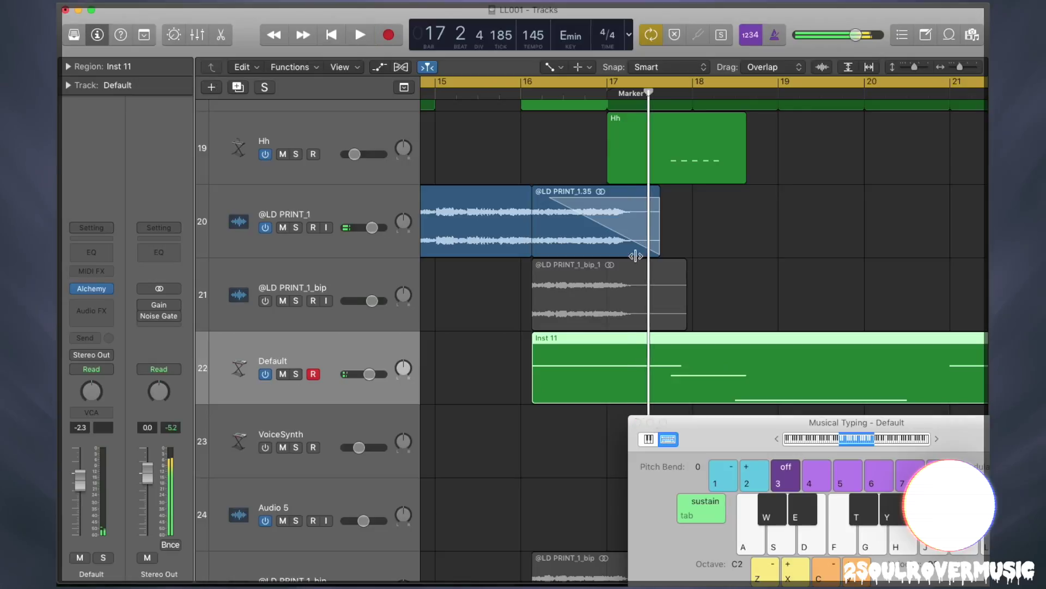
{"action": "left_click", "coordinate": [518, 87]}
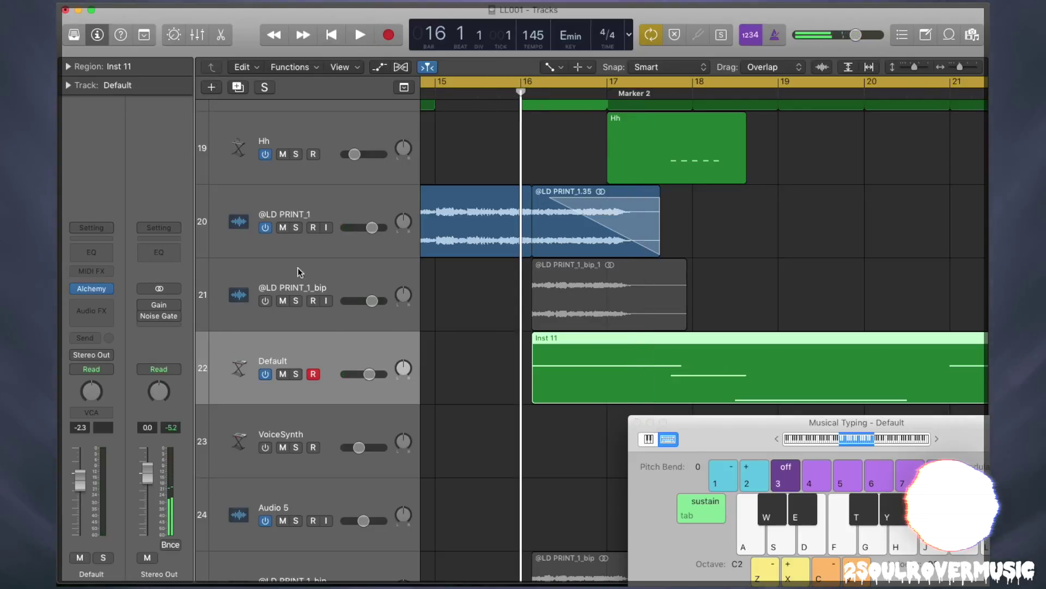
{"action": "left_click", "coordinate": [295, 227]}
{"action": "left_click", "coordinate": [296, 374]}
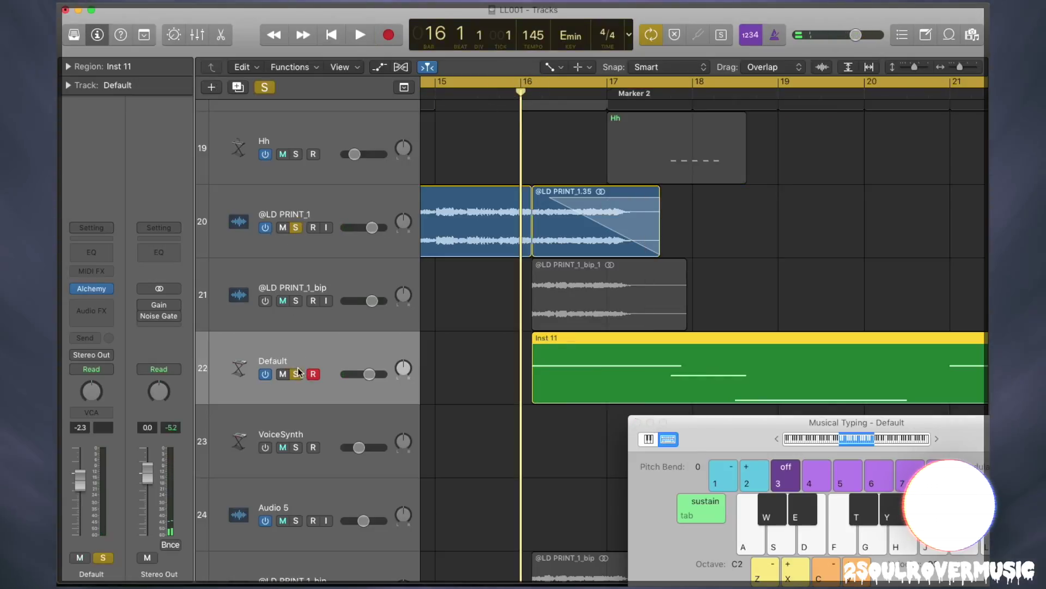
{"action": "left_click", "coordinate": [315, 210]}
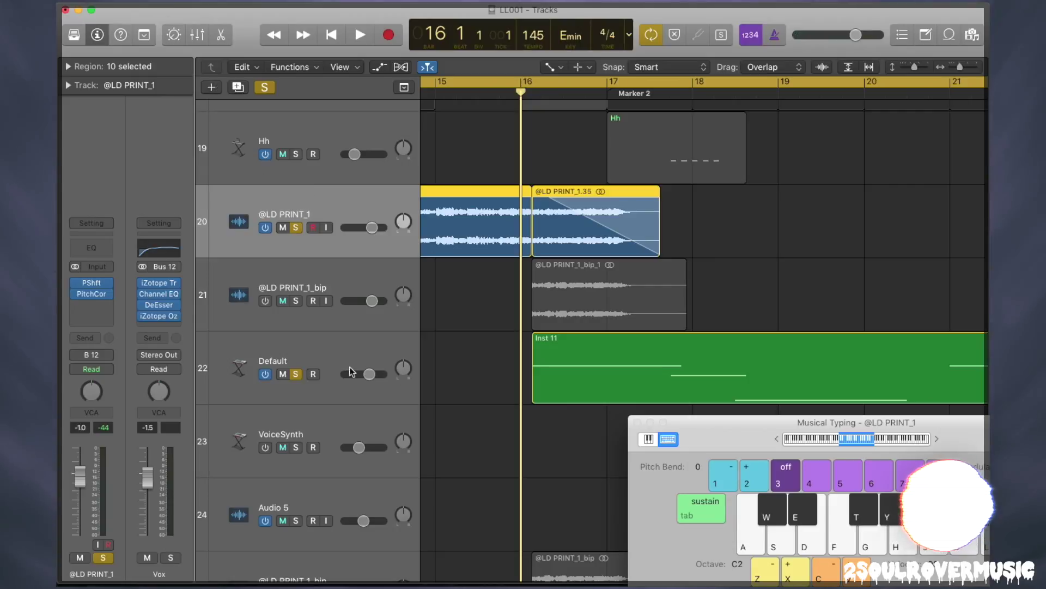
{"action": "left_click", "coordinate": [348, 351]}
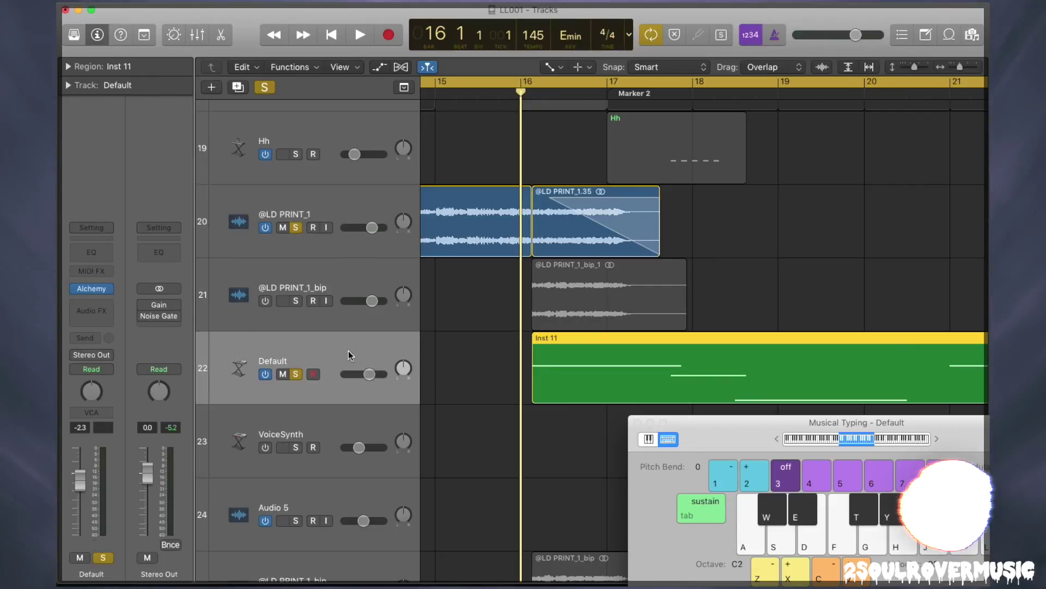
- Route the Default track's output to Bus 12 (Vox)
{"action": "left_click", "coordinate": [111, 358]}
{"action": "mouse_move", "coordinate": [136, 404]}
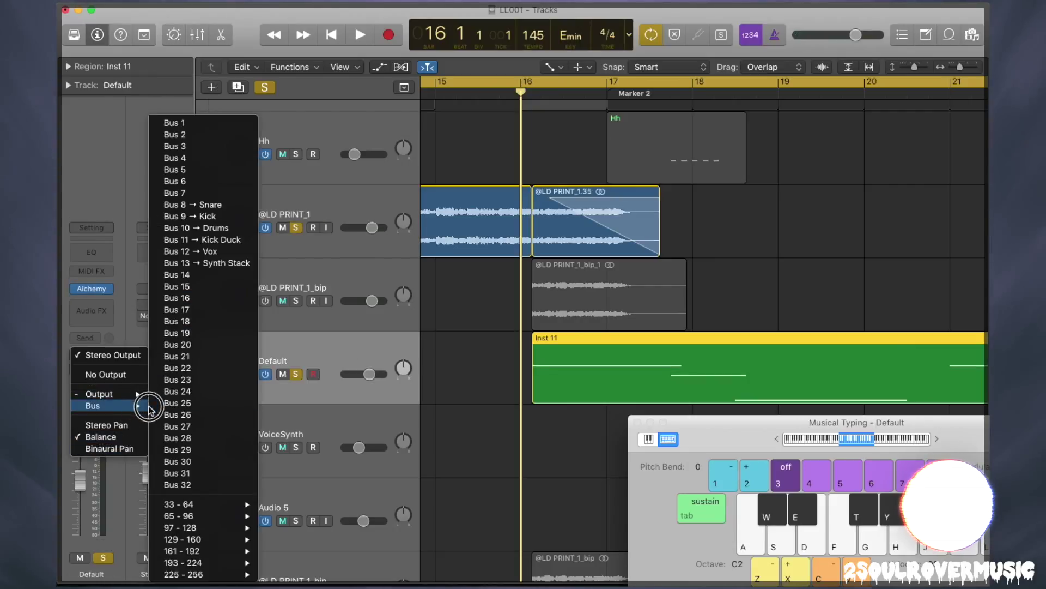
{"action": "left_click", "coordinate": [253, 252]}
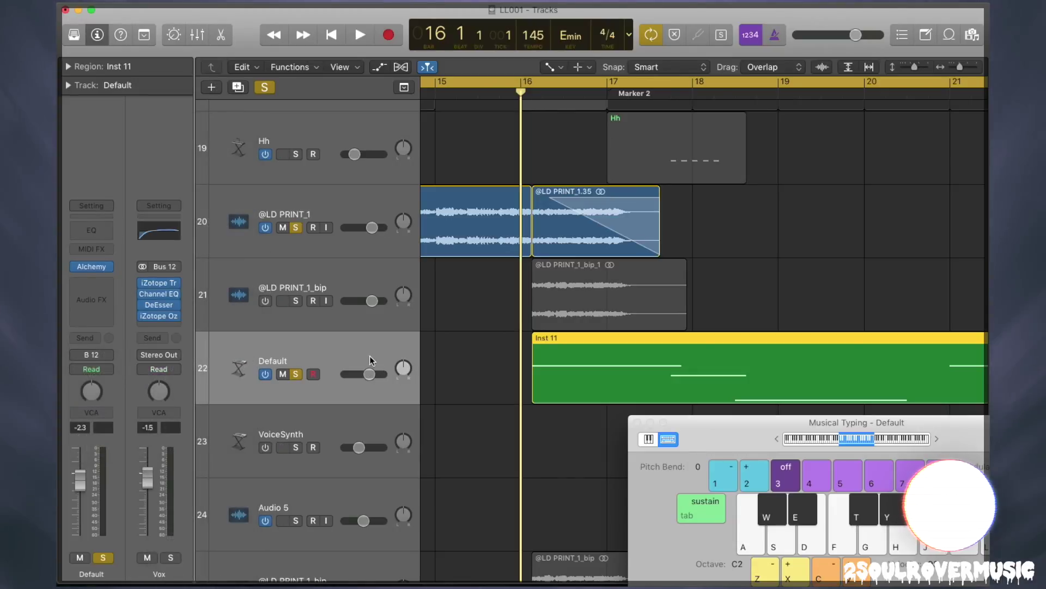
- Play from around bar 13, stop, and reopen the Alchemy instrument
{"action": "scroll", "coordinate": [838, 246], "scroll_direction": "left", "scroll_amount": 5}
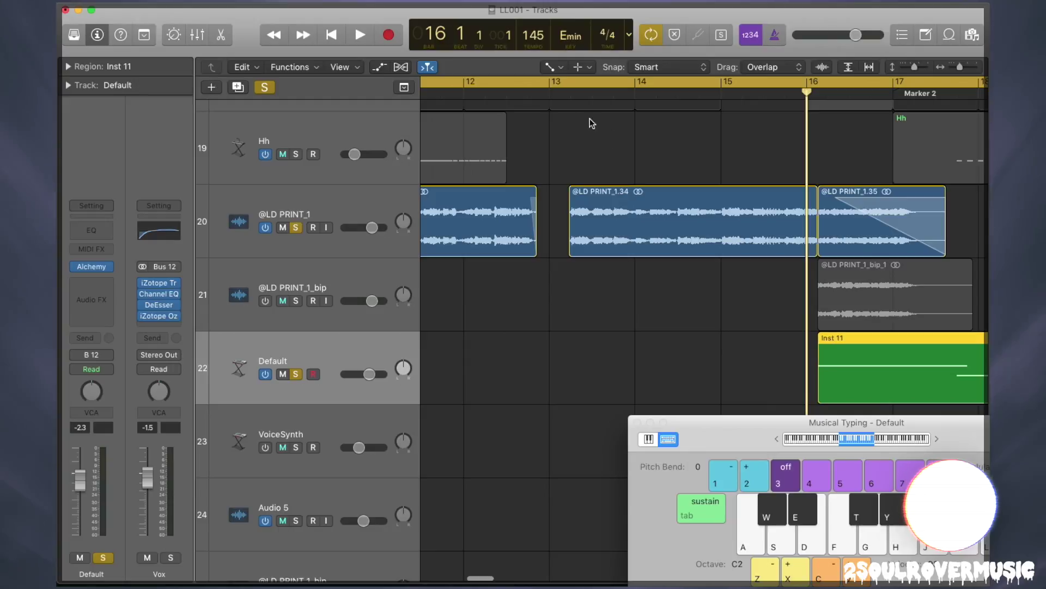
{"action": "double_click", "coordinate": [560, 95]}
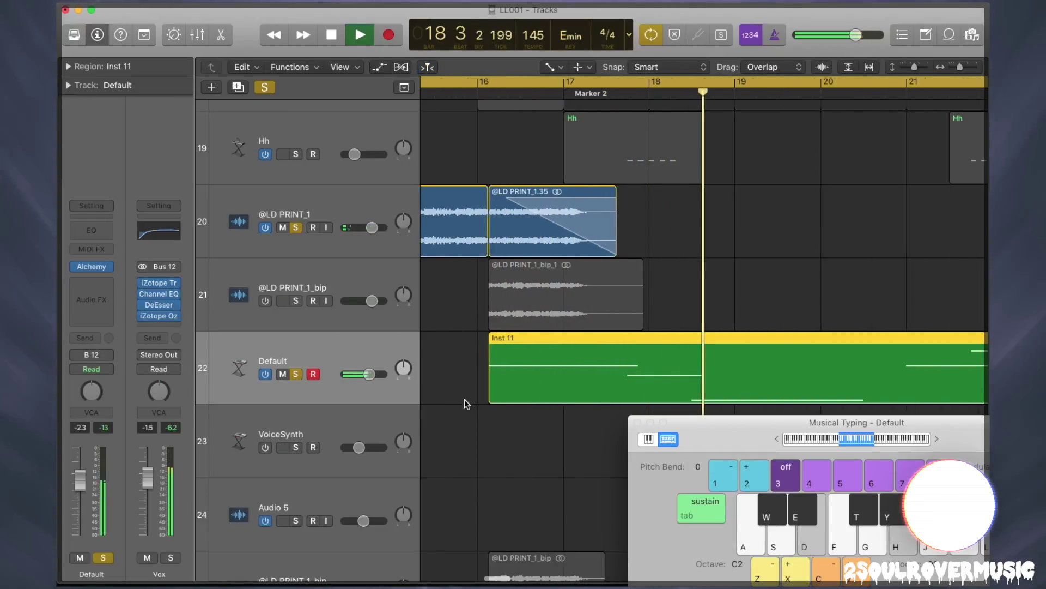
{"action": "key", "text": "space"}
{"action": "mouse_move", "coordinate": [99, 272]}
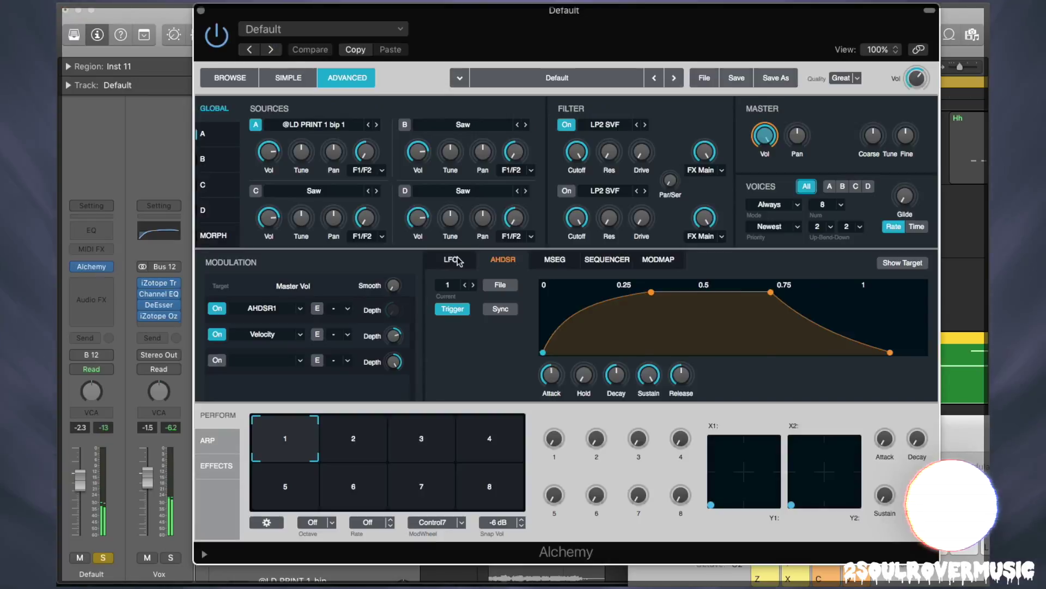
{"action": "left_click", "coordinate": [97, 269]}
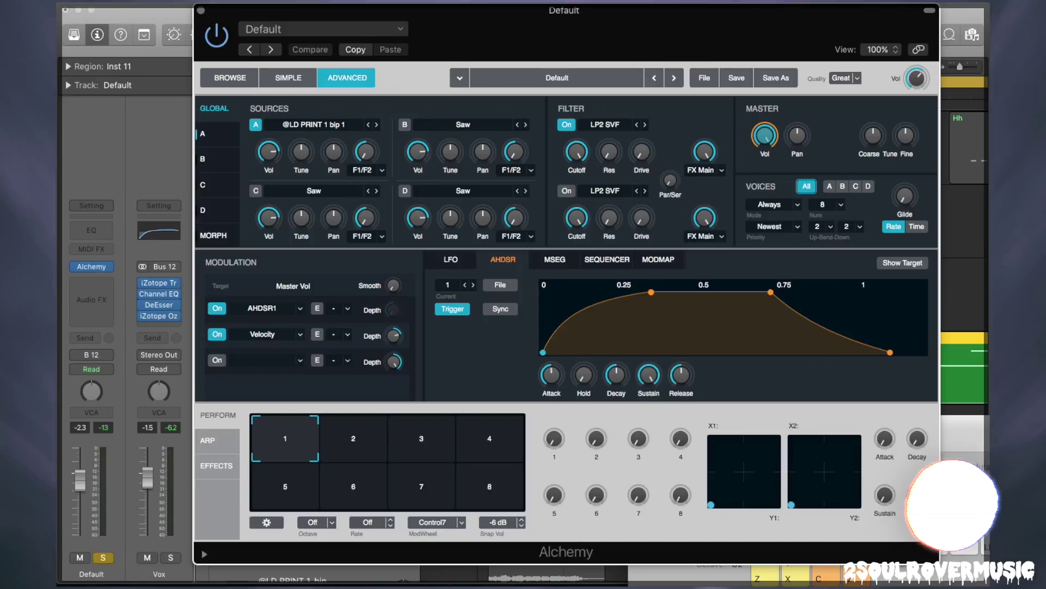
- Set Alchemy to Legato voice mode with 25.5% glide and a single voice
{"action": "left_click", "coordinate": [793, 209]}
{"action": "left_click", "coordinate": [794, 241]}
{"action": "left_click_drag", "start_coordinate": [904, 196], "coordinate": [902, 150]}
{"action": "left_click", "coordinate": [841, 205]}
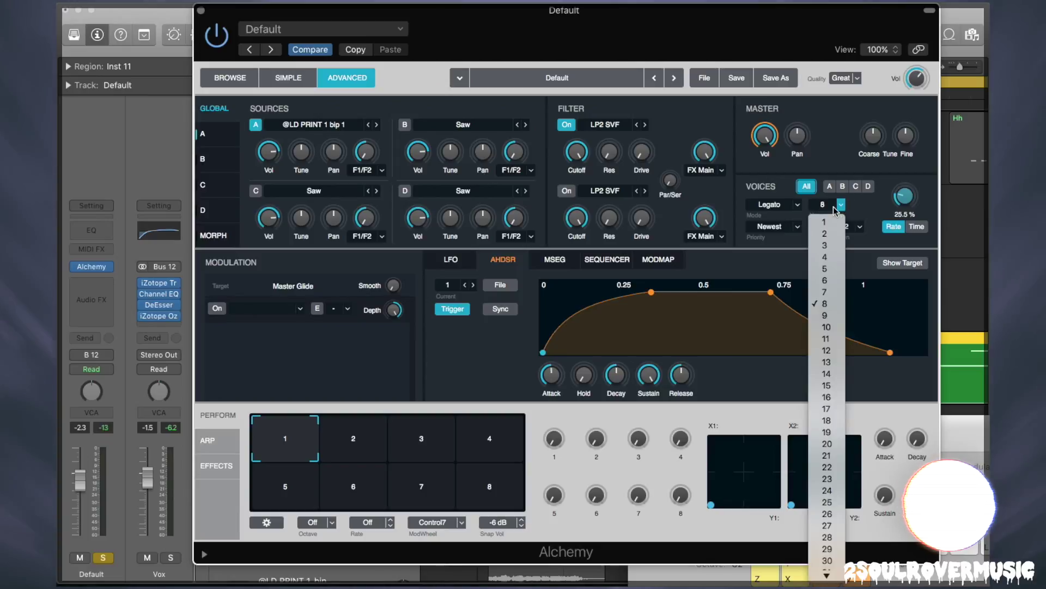
{"action": "left_click", "coordinate": [824, 222]}
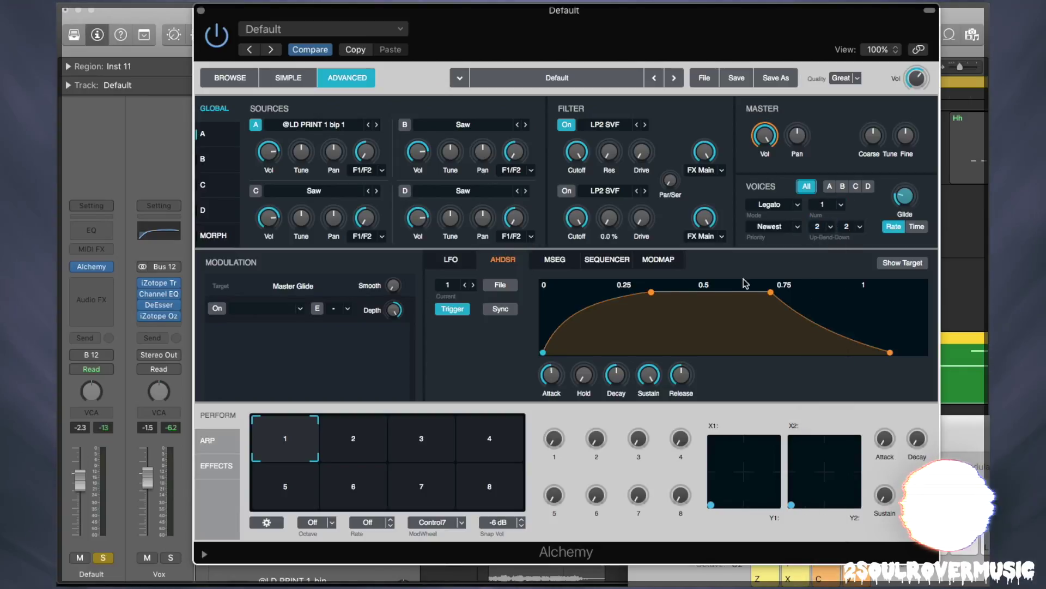
- Add Distortion to the first effect slot with Dist Tube as modulation target, then close Alchemy
{"action": "left_click", "coordinate": [207, 468]}
{"action": "left_click", "coordinate": [262, 446]}
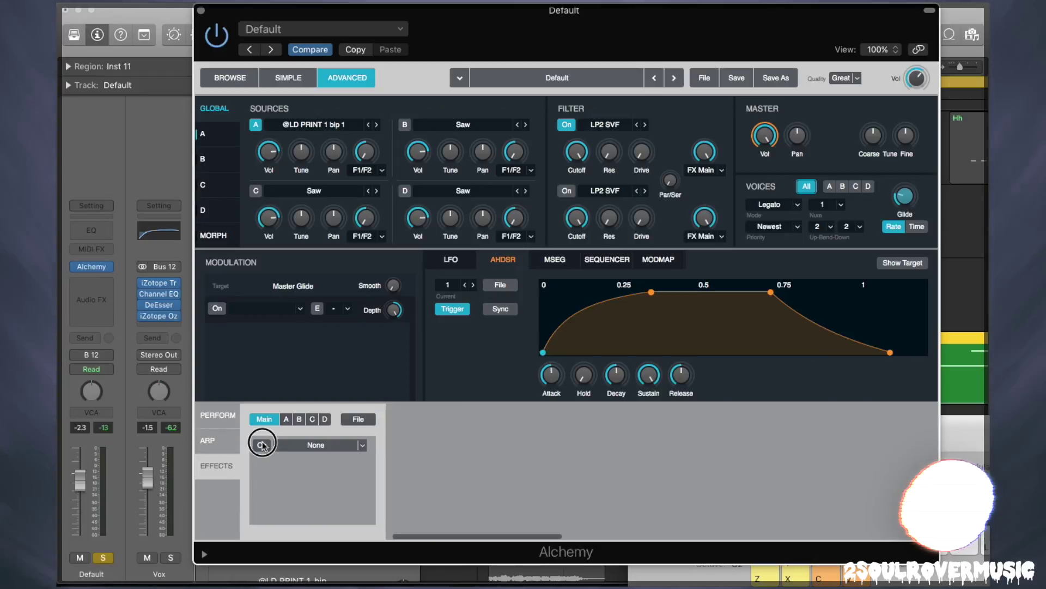
{"action": "left_click", "coordinate": [360, 445]}
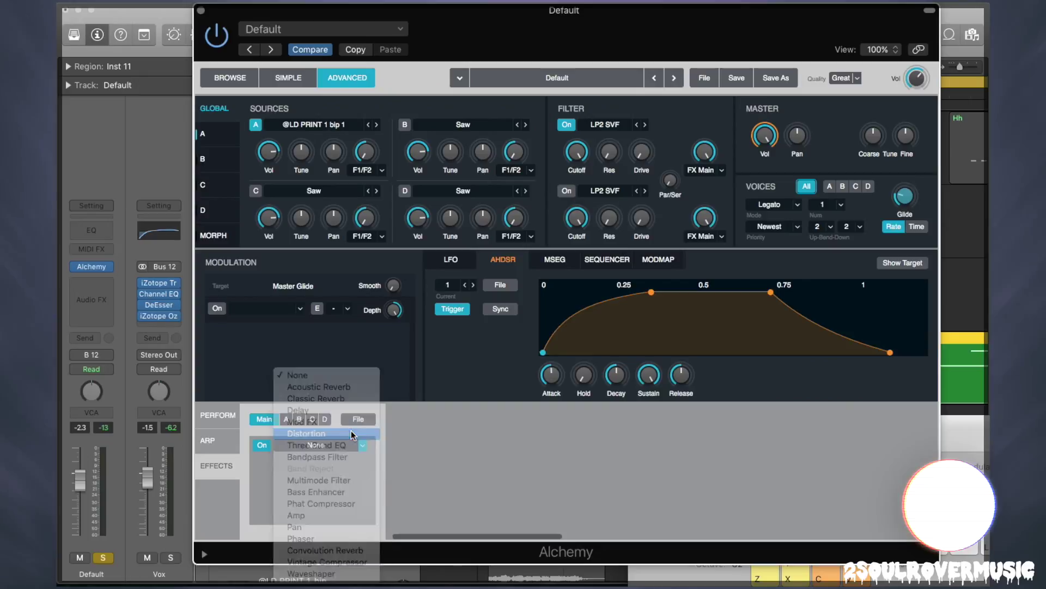
{"action": "left_click", "coordinate": [351, 434]}
{"action": "left_click", "coordinate": [428, 489]}
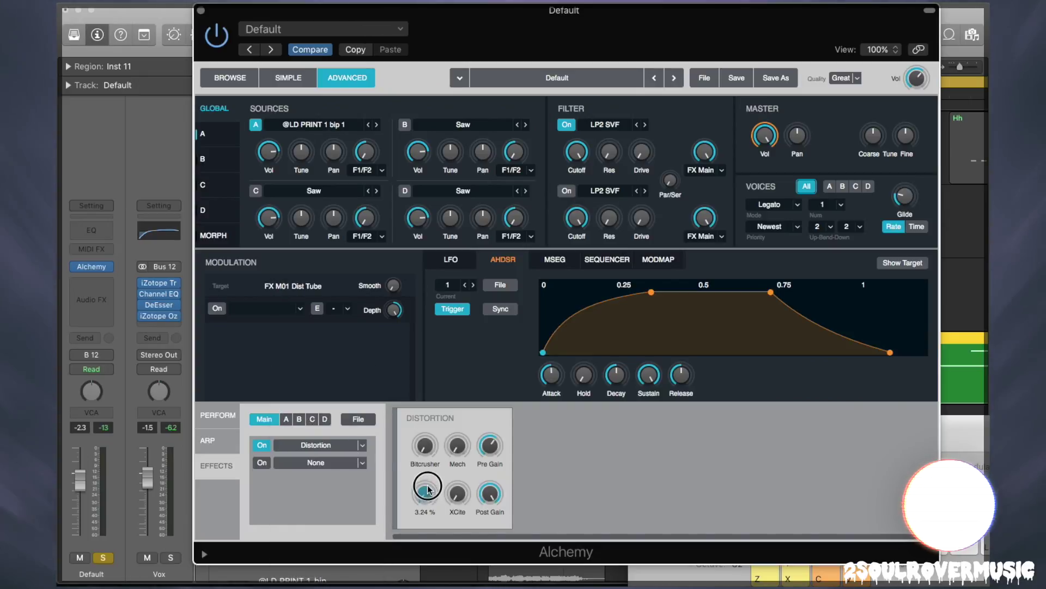
{"action": "left_click", "coordinate": [490, 446]}
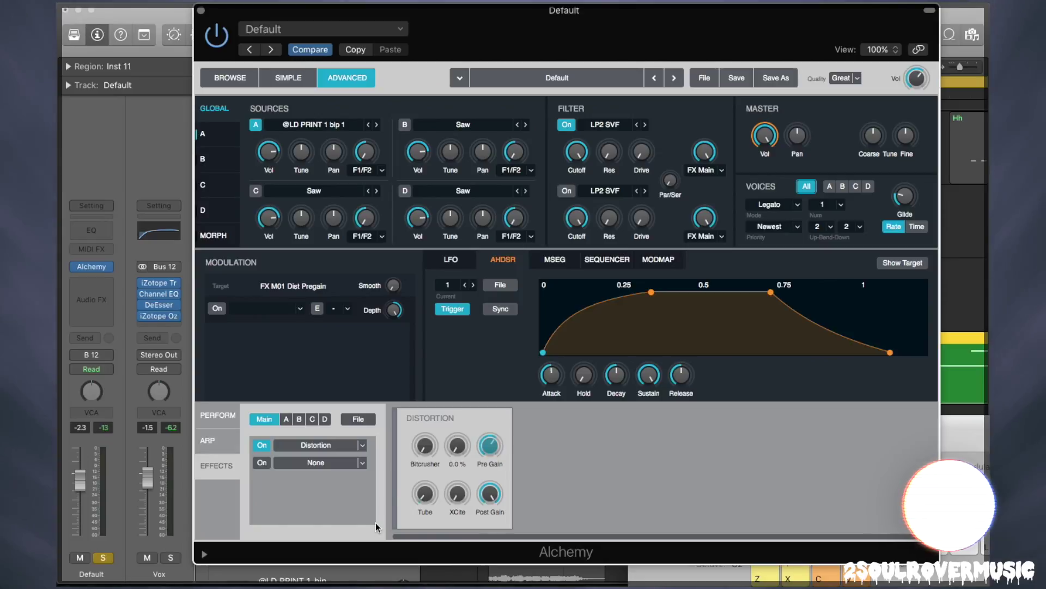
{"action": "left_click", "coordinate": [425, 496]}
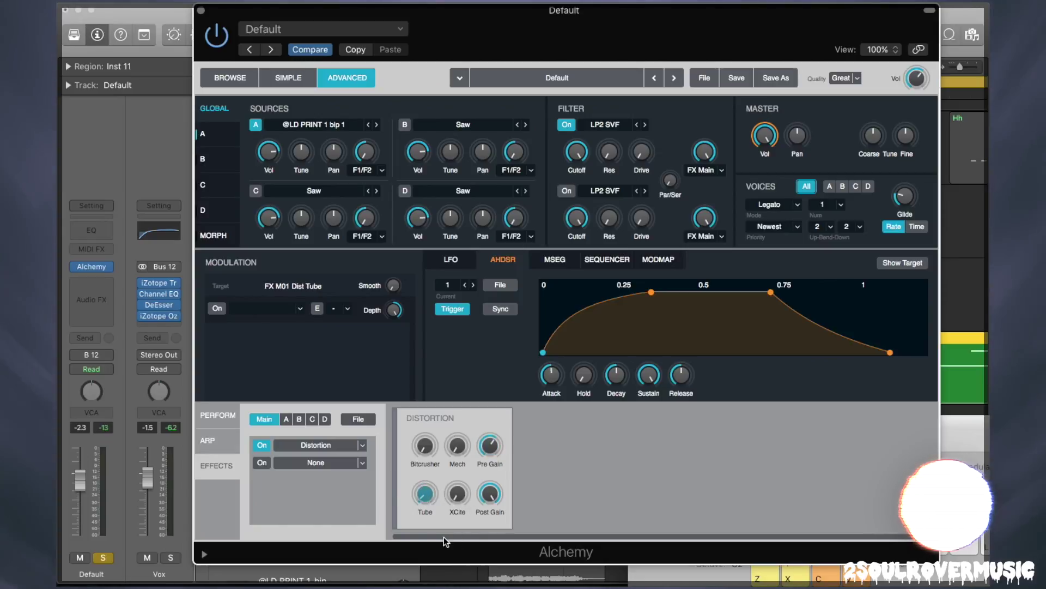
{"action": "left_click", "coordinate": [200, 11]}
{"action": "key", "text": "super+Left"}
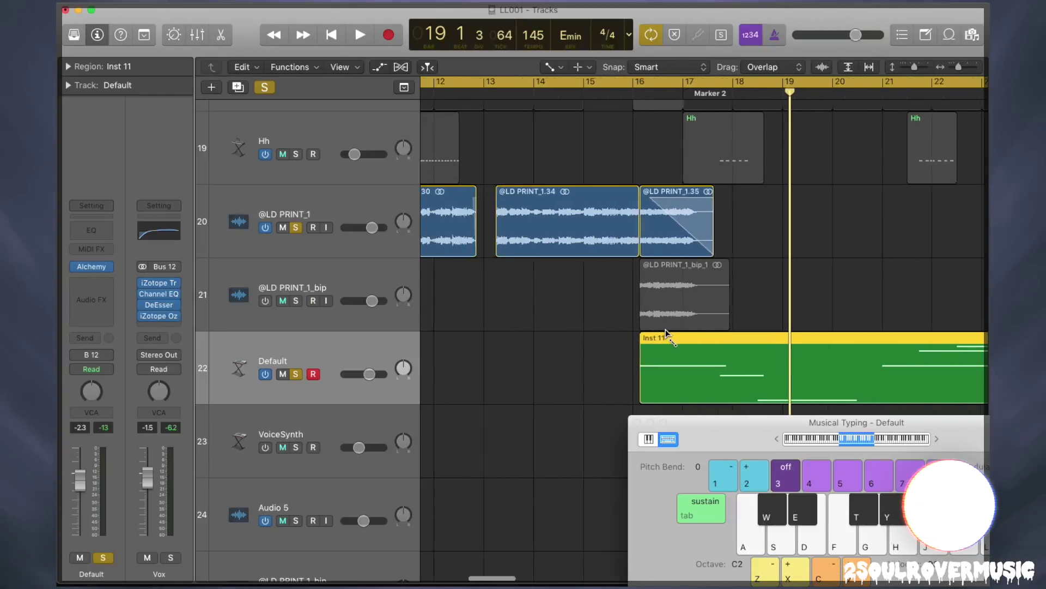
- Lower the Default track's volume slightly, audition from bar 14, and close Musical Typing
{"action": "left_click_drag", "start_coordinate": [372, 376], "coordinate": [369, 376]}
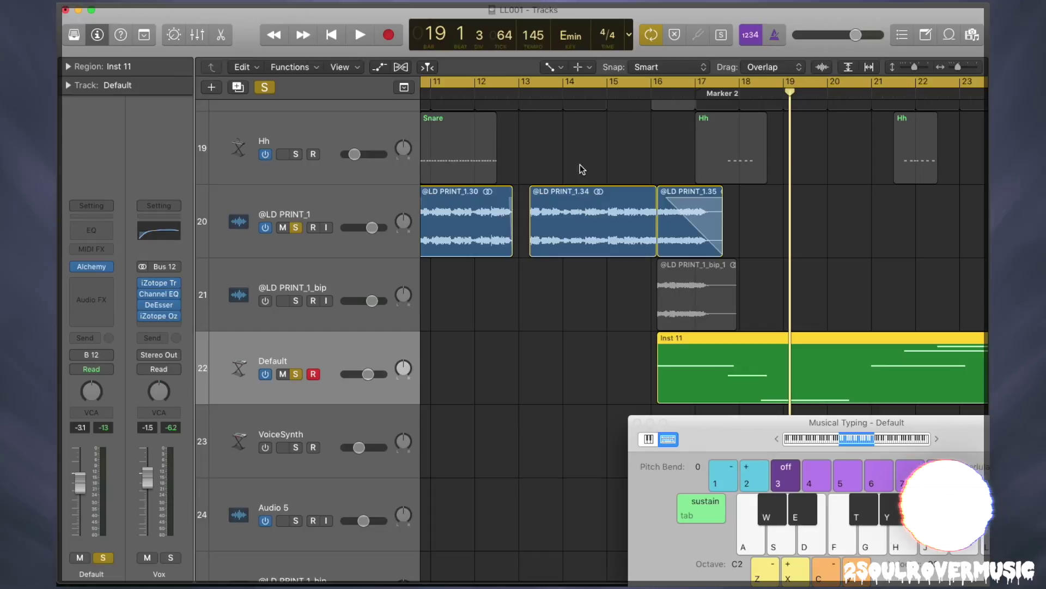
{"action": "left_click", "coordinate": [615, 107]}
{"action": "key", "text": "space"}
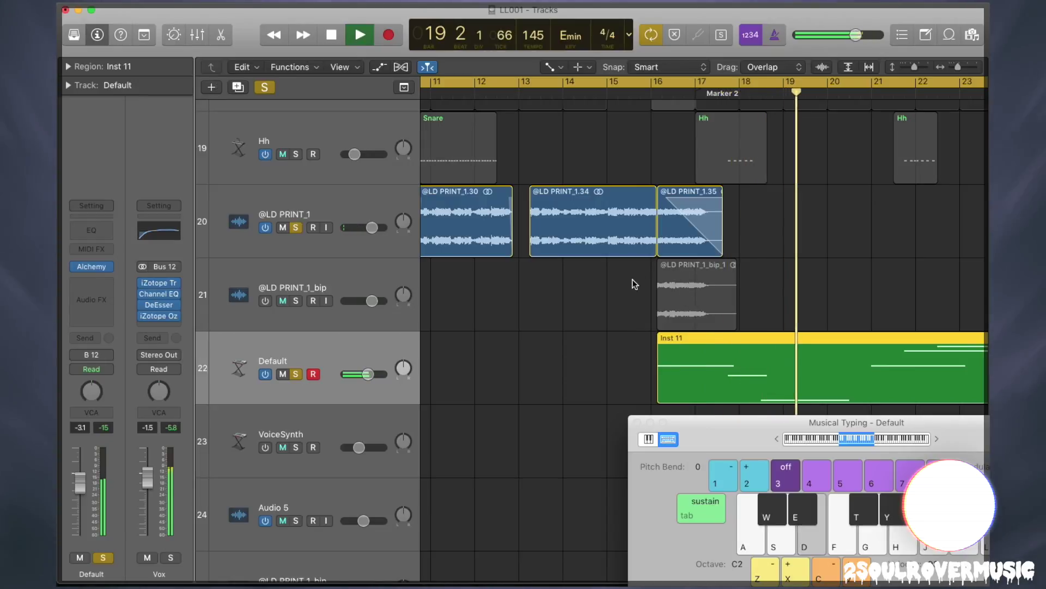
{"action": "key", "text": "space"}
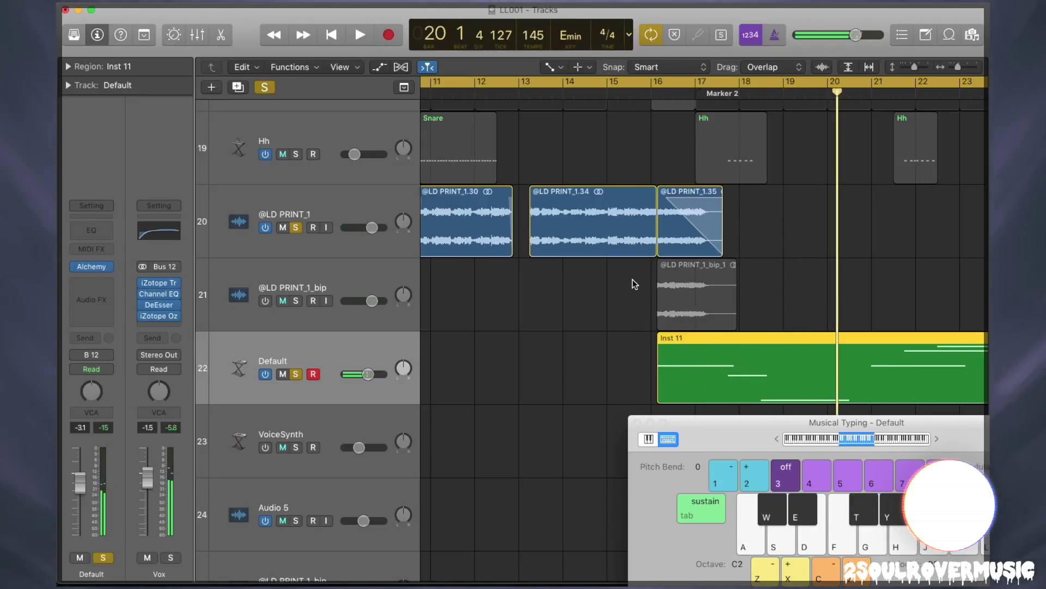
{"action": "key", "text": "super+k"}
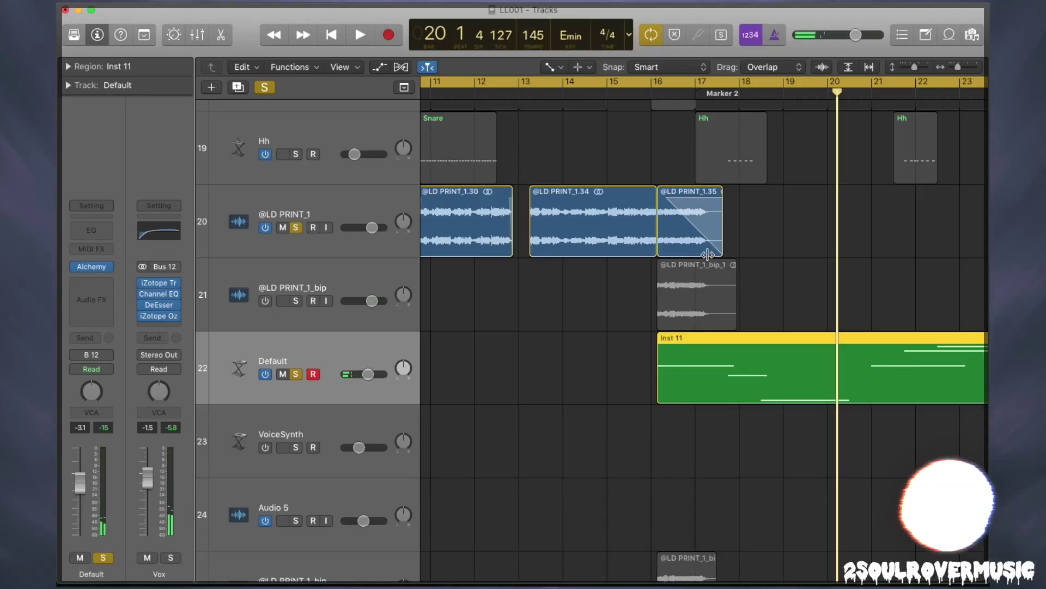
{"action": "left_click", "coordinate": [661, 235]}
{"action": "key", "text": "t"}
{"action": "left_click", "coordinate": [712, 224]}
{"action": "right_click", "coordinate": [702, 207]}
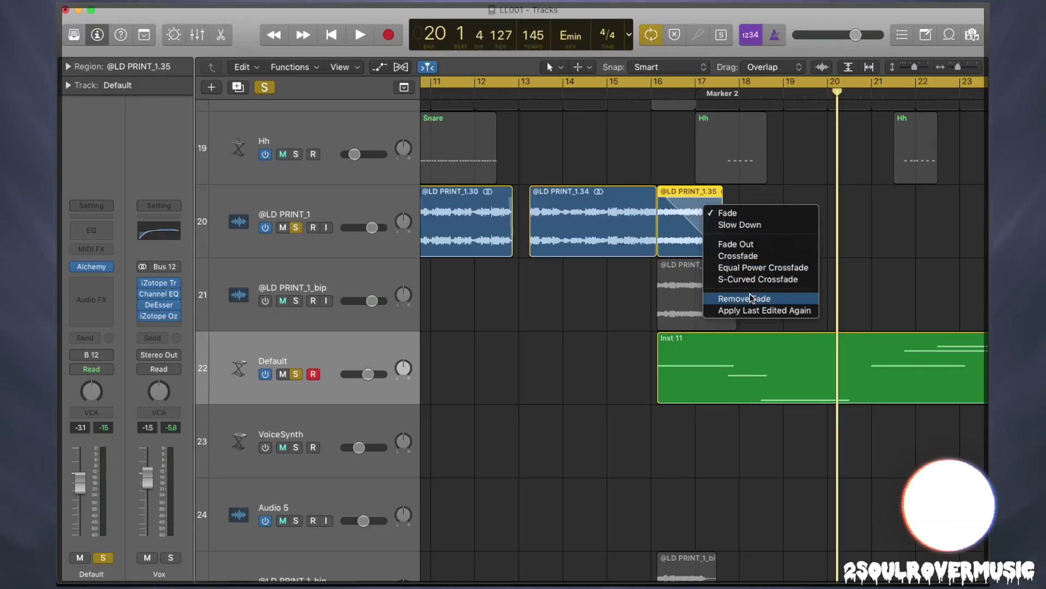
{"action": "left_click", "coordinate": [752, 298]}
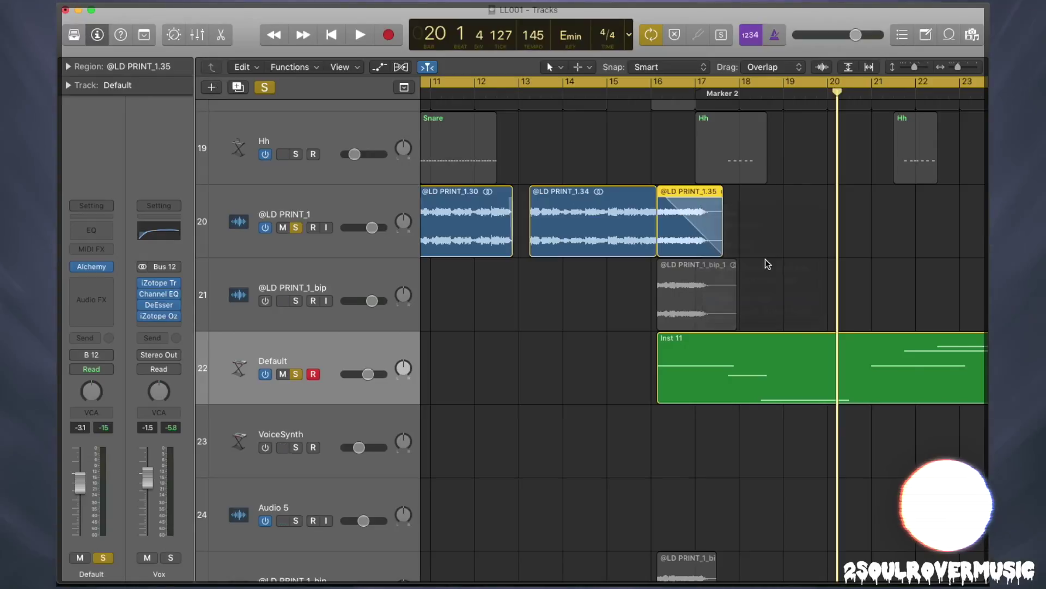
{"action": "left_click", "coordinate": [599, 238], "text": "shift"}
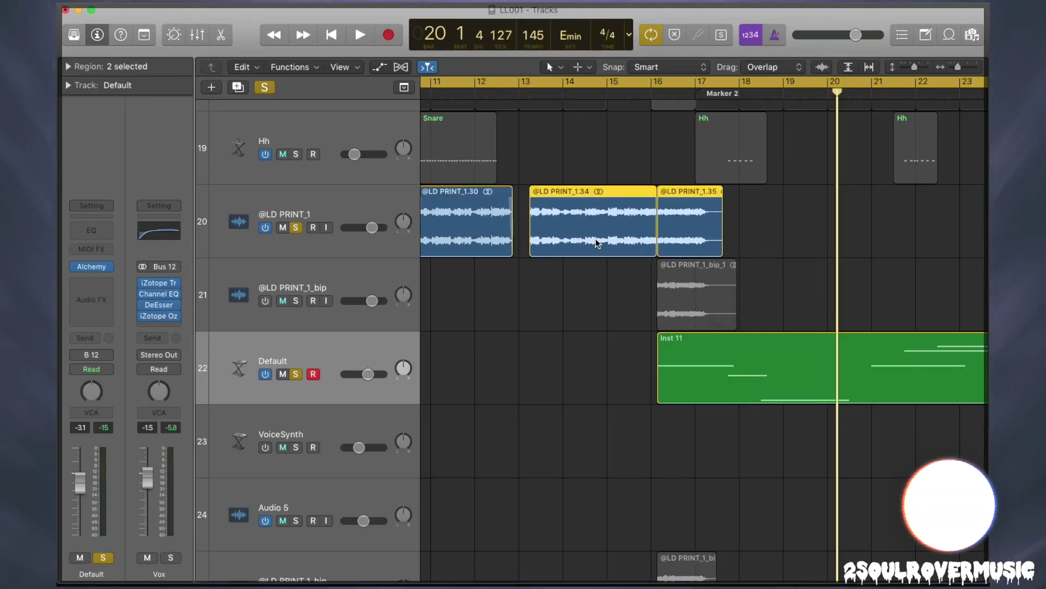
{"action": "key", "text": "super+j"}
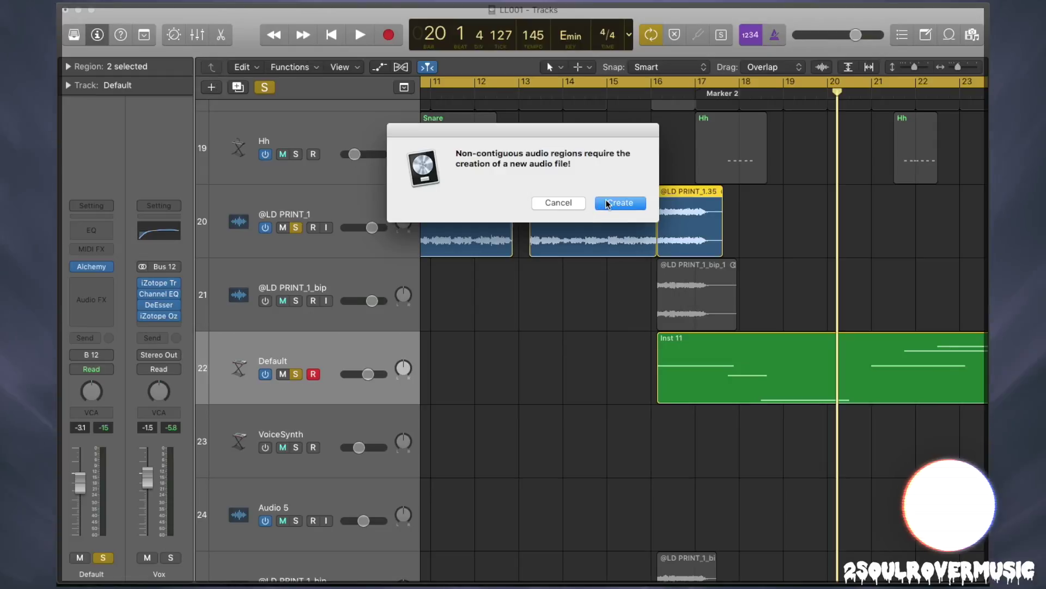
{"action": "left_click", "coordinate": [567, 203]}
{"action": "left_click_drag", "start_coordinate": [756, 216], "coordinate": [717, 230]}
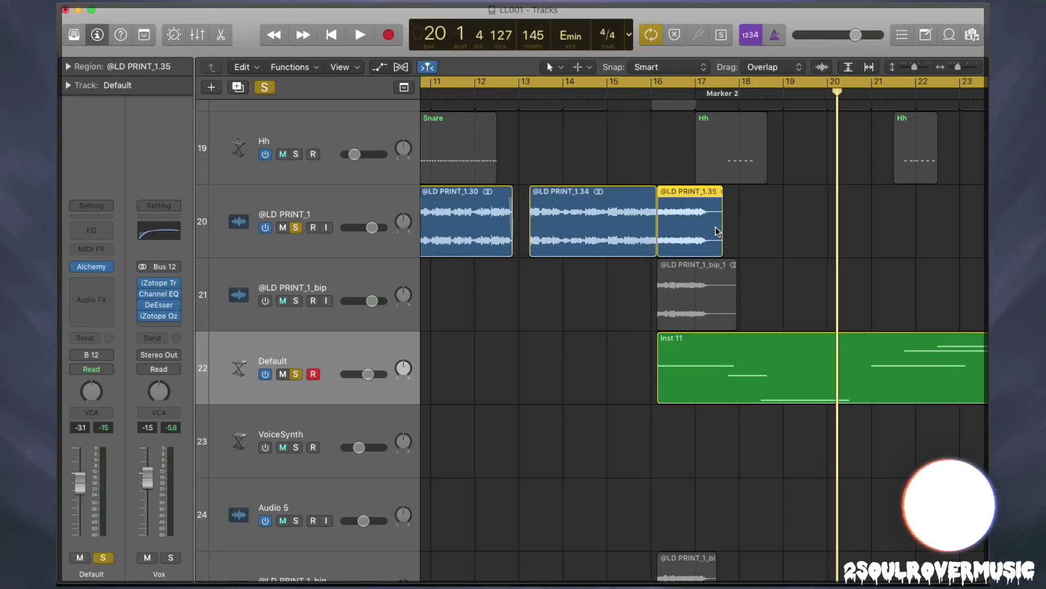
{"action": "key", "text": "Delete"}
{"action": "mouse_move", "coordinate": [654, 248]}
{"action": "left_mouse_down"}
{"action": "mouse_move", "coordinate": [769, 257]}
{"action": "mouse_move", "coordinate": [710, 266]}
{"action": "mouse_move", "coordinate": [644, 250]}
{"action": "mouse_move", "coordinate": [664, 252]}
{"action": "left_mouse_up"}
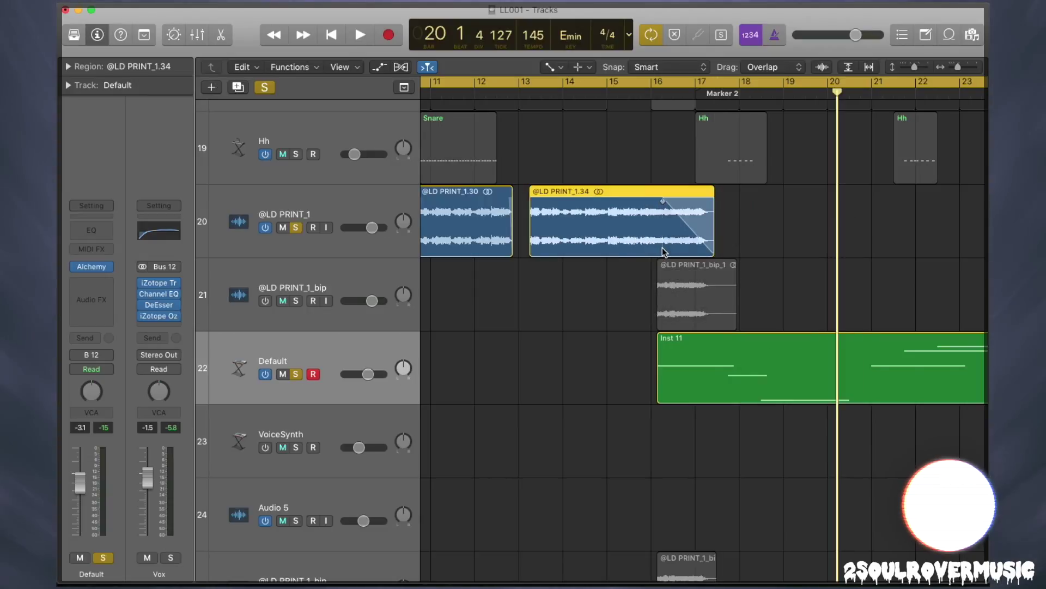
{"action": "left_click", "coordinate": [685, 227]}
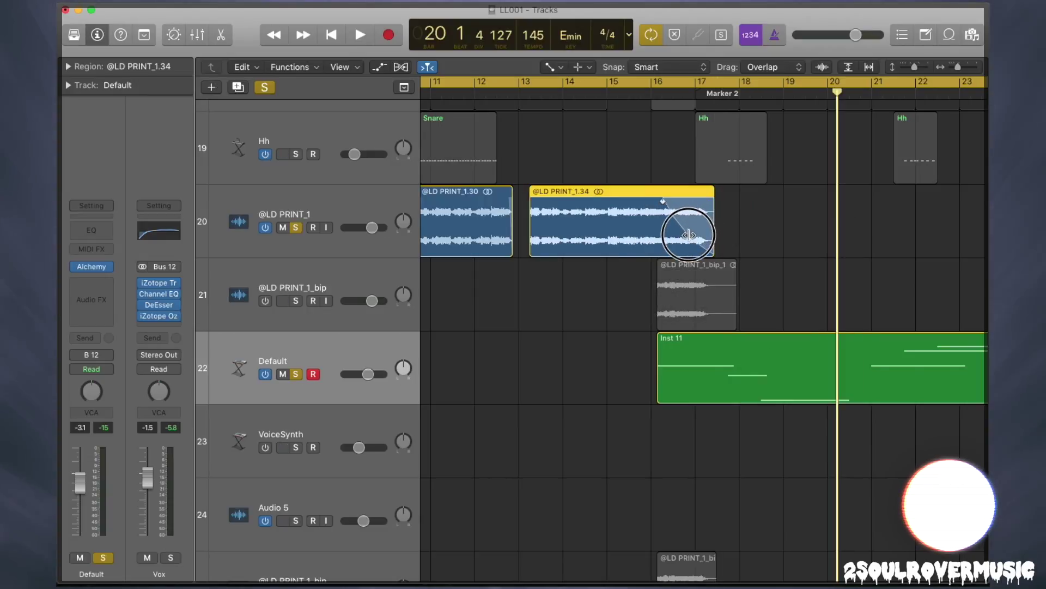
{"action": "left_click", "coordinate": [671, 204]}
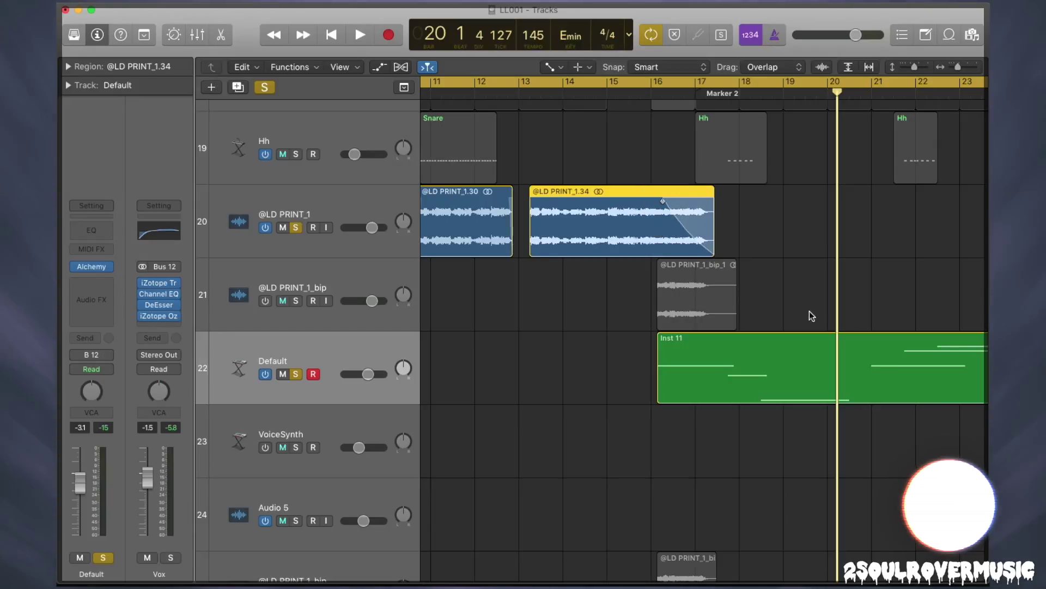
{"action": "key", "text": "z"}
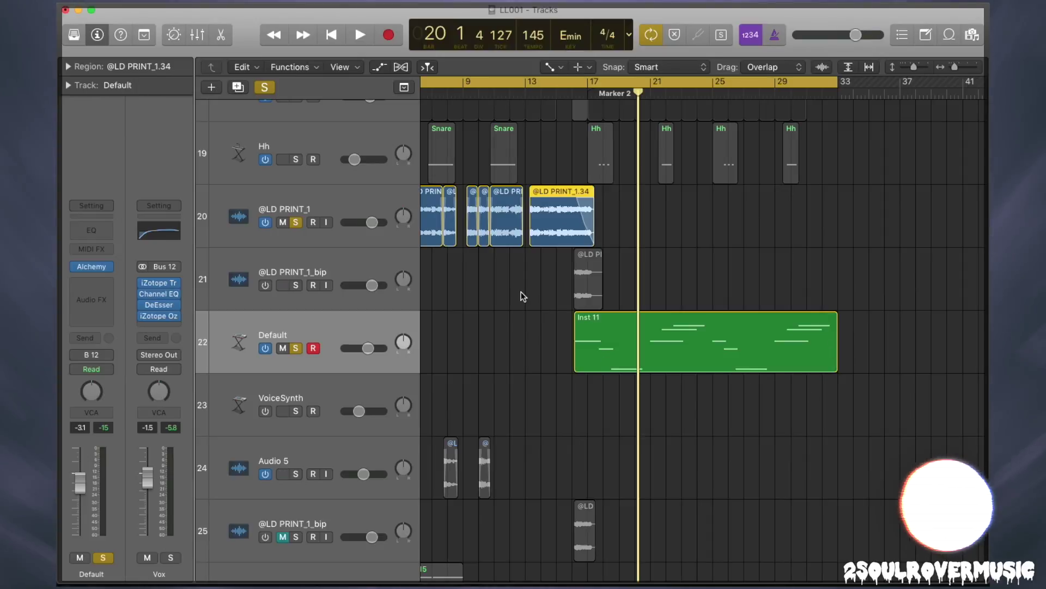
{"action": "left_click", "coordinate": [297, 223]}
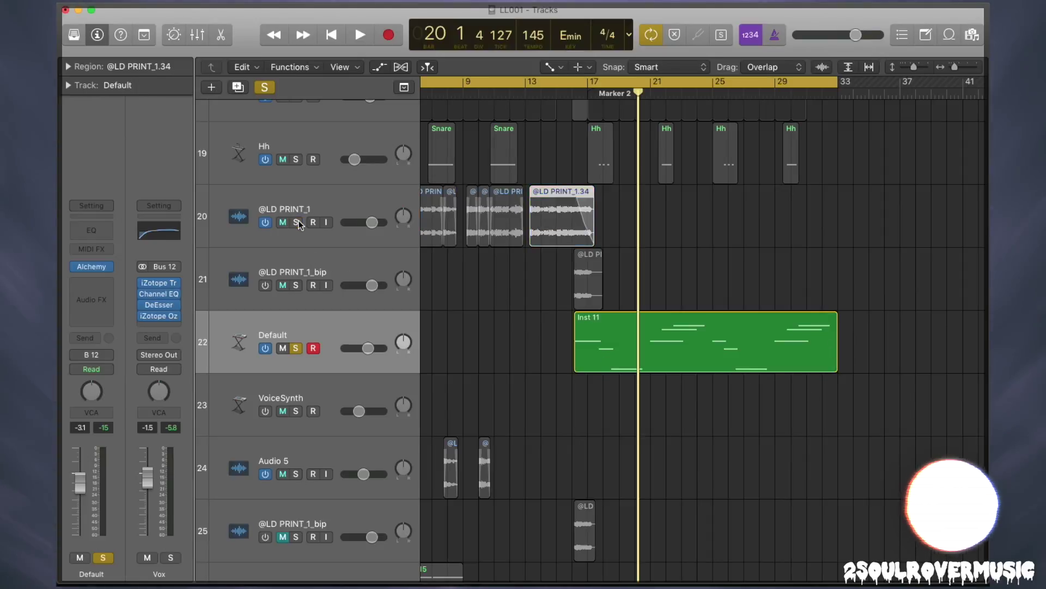
{"action": "left_click", "coordinate": [296, 347]}
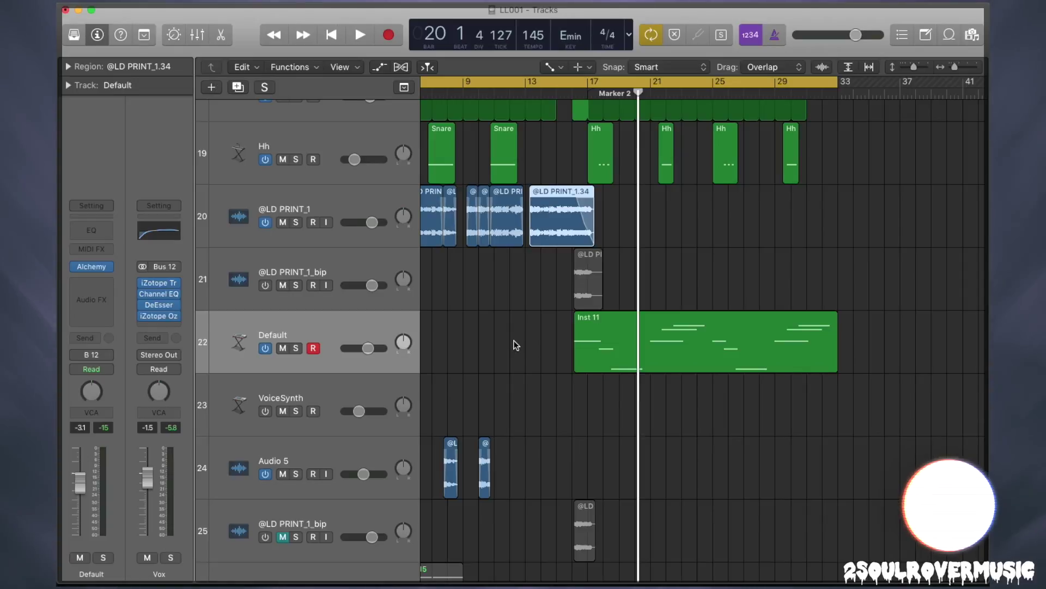
{"action": "scroll", "coordinate": [696, 283], "scroll_direction": "up", "scroll_amount": 10}
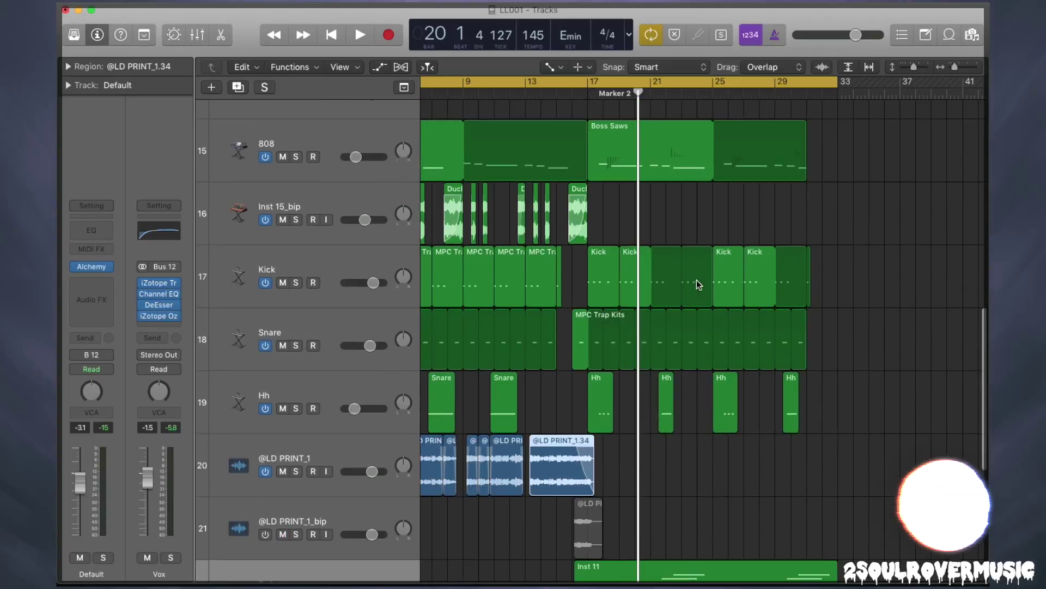
{"action": "scroll", "coordinate": [700, 280], "scroll_direction": "up", "scroll_amount": 2}
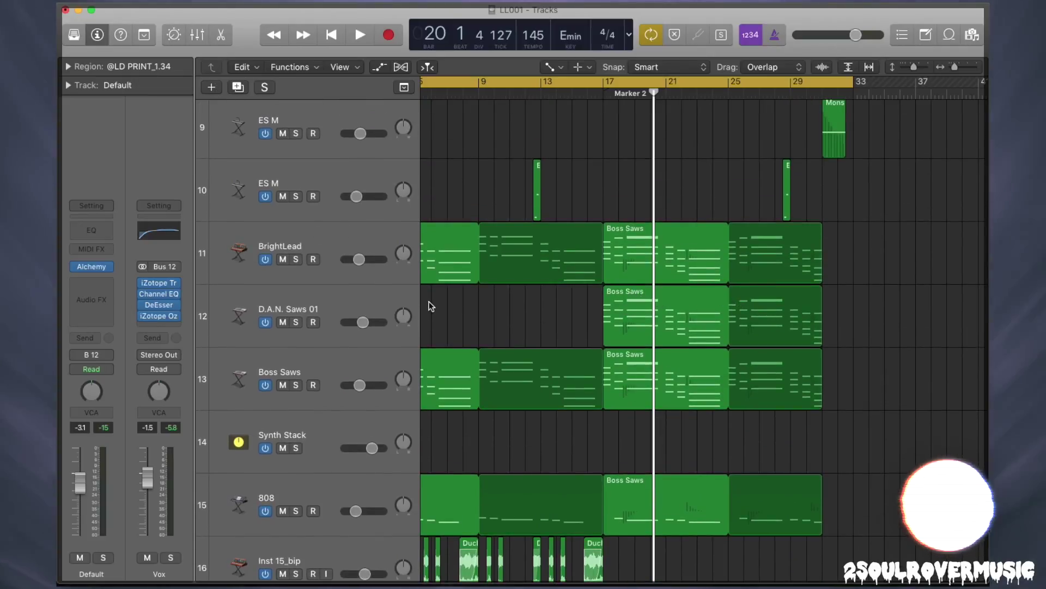
{"action": "scroll", "coordinate": [493, 303], "scroll_direction": "down", "scroll_amount": 6}
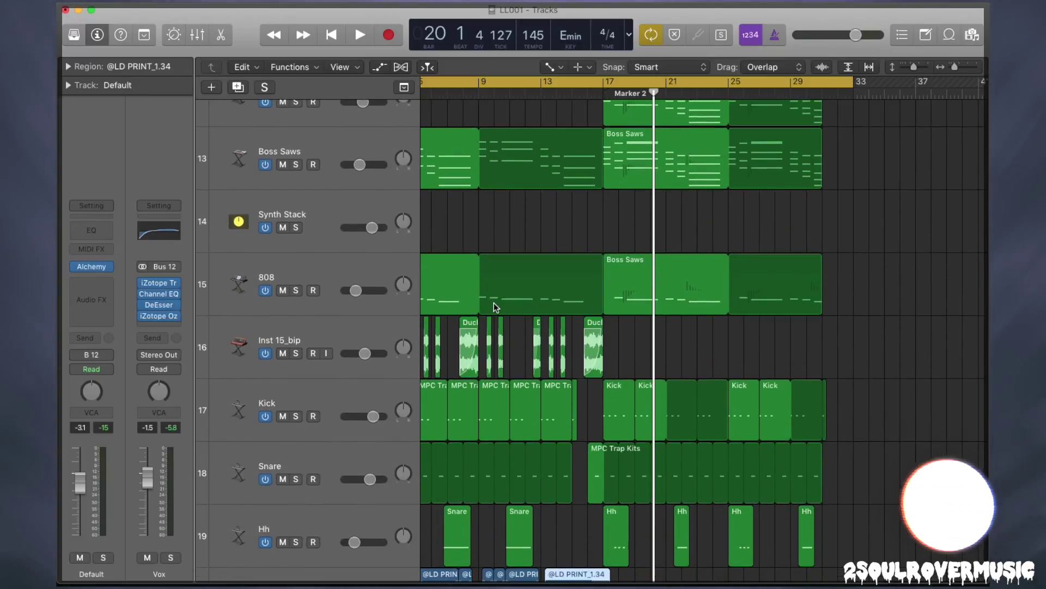
{"action": "scroll", "coordinate": [547, 300], "scroll_direction": "down", "scroll_amount": 12}
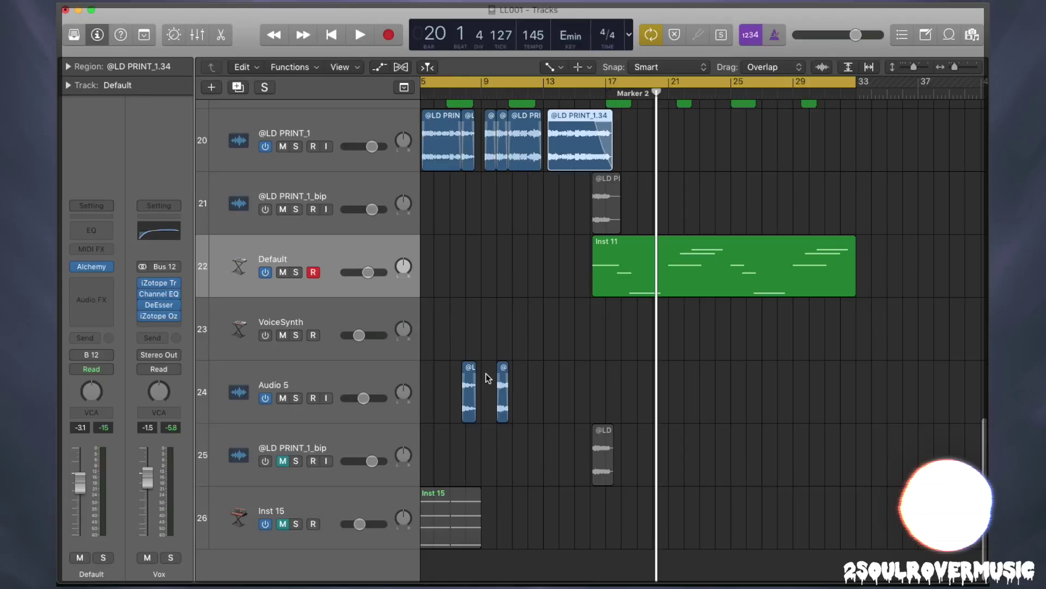
{"action": "scroll", "coordinate": [539, 265], "scroll_direction": "down", "scroll_amount": 2}
- Open the Default track's Alchemy and copy source A's vocal sample settings
{"action": "mouse_move", "coordinate": [94, 269]}
{"action": "left_click", "coordinate": [93, 270]}
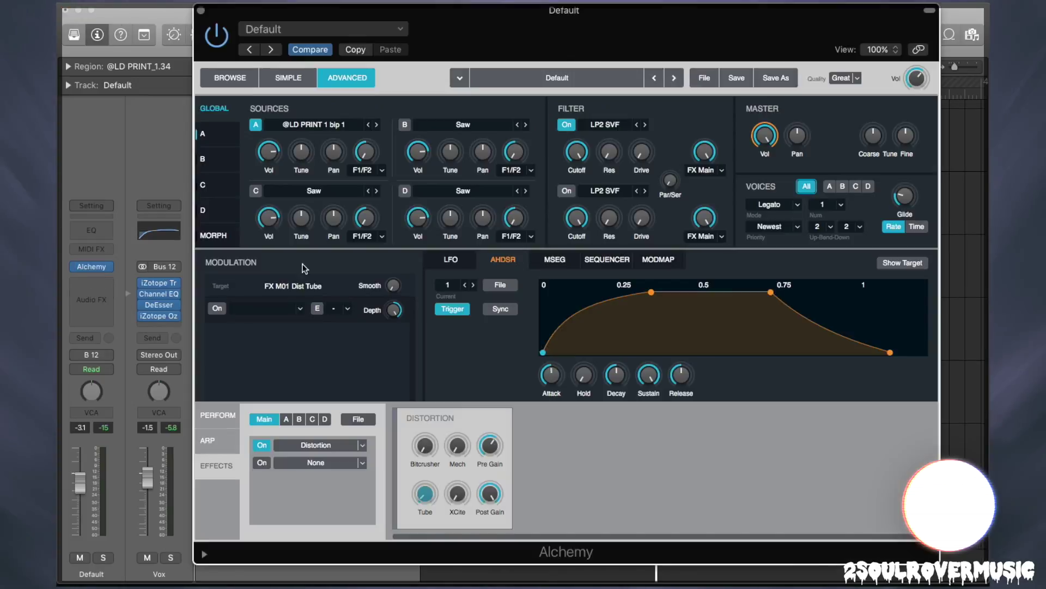
{"action": "left_click", "coordinate": [207, 134]}
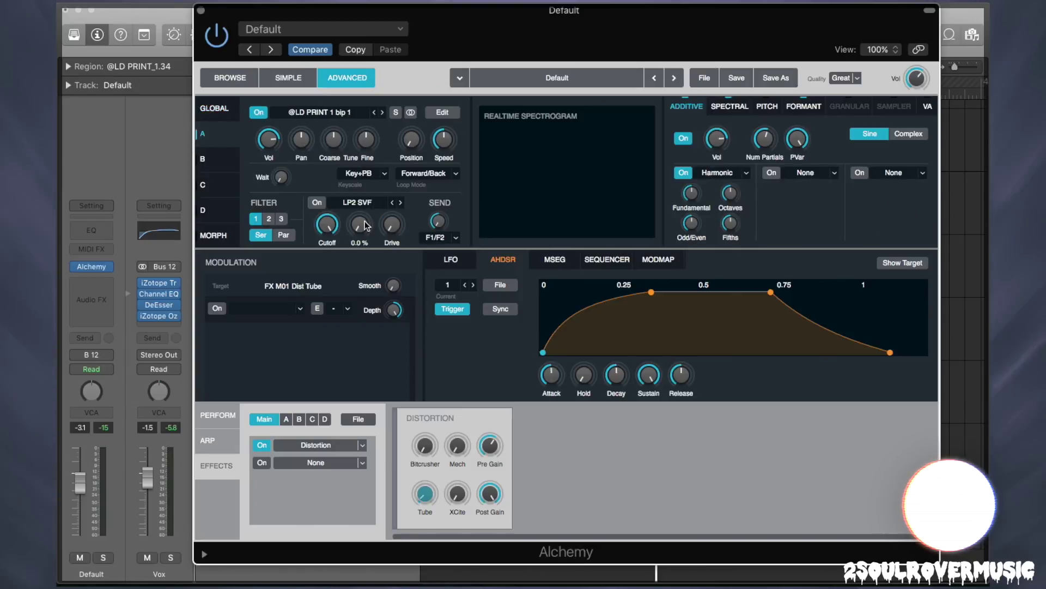
{"action": "left_click", "coordinate": [312, 115]}
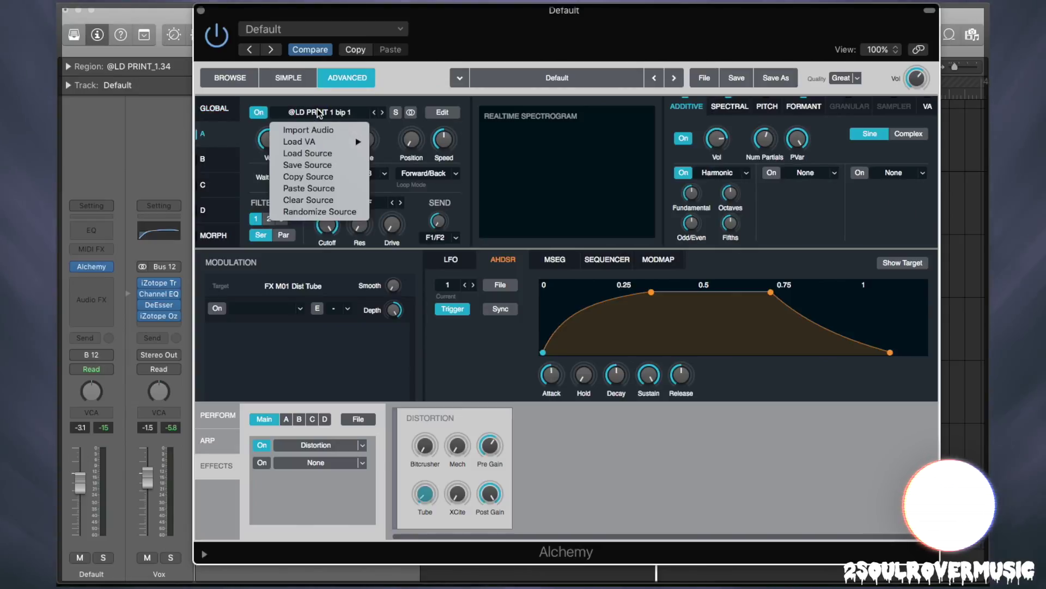
{"action": "left_click", "coordinate": [319, 177]}
- Paste the vocal sample into source B and turn down its coarse tune
{"action": "left_click", "coordinate": [238, 164]}
{"action": "left_click", "coordinate": [319, 113]}
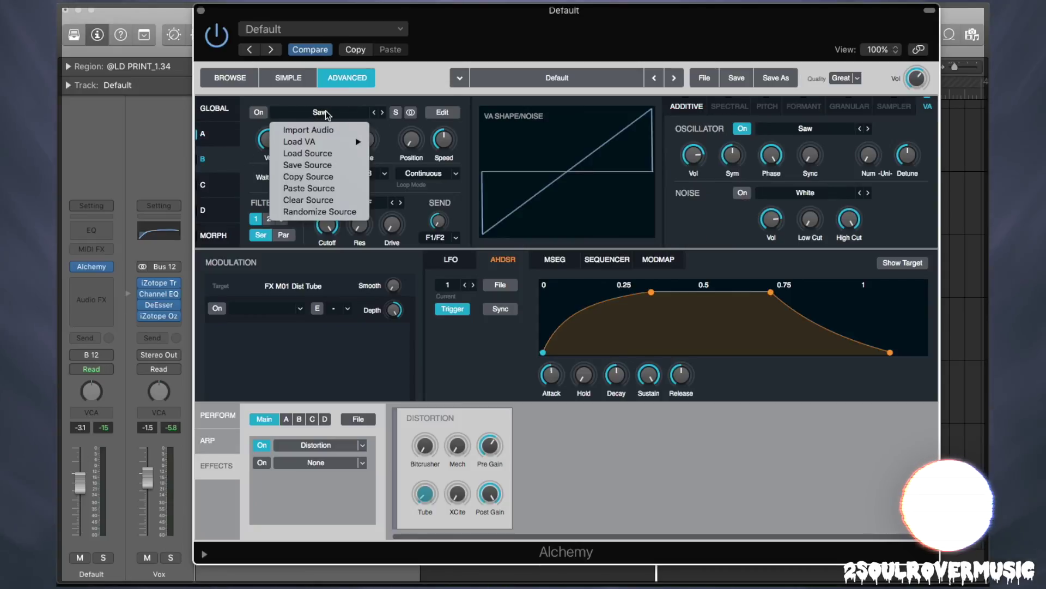
{"action": "left_click", "coordinate": [335, 185]}
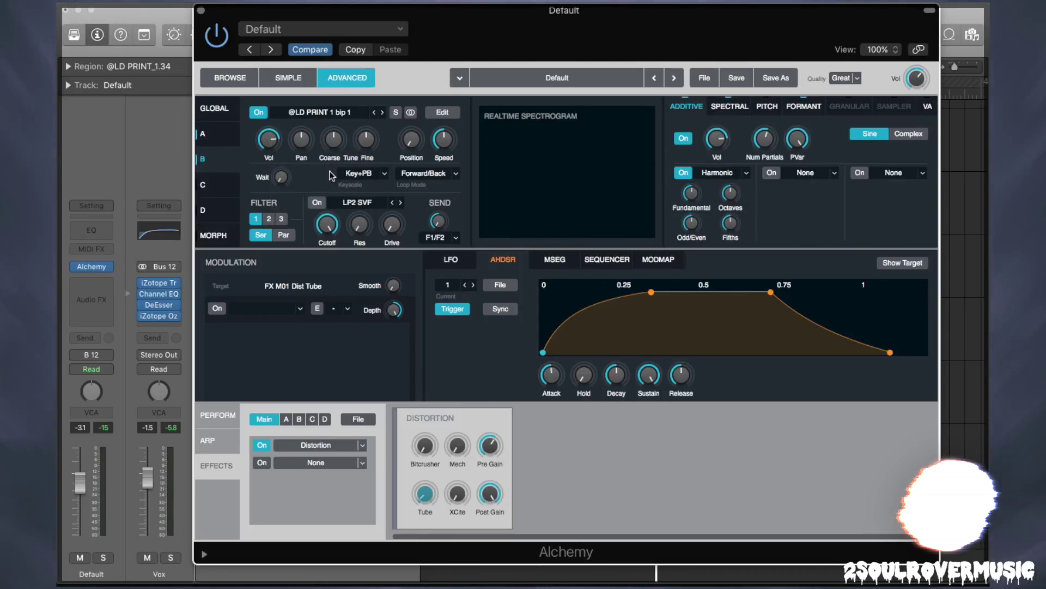
{"action": "left_click", "coordinate": [264, 158]}
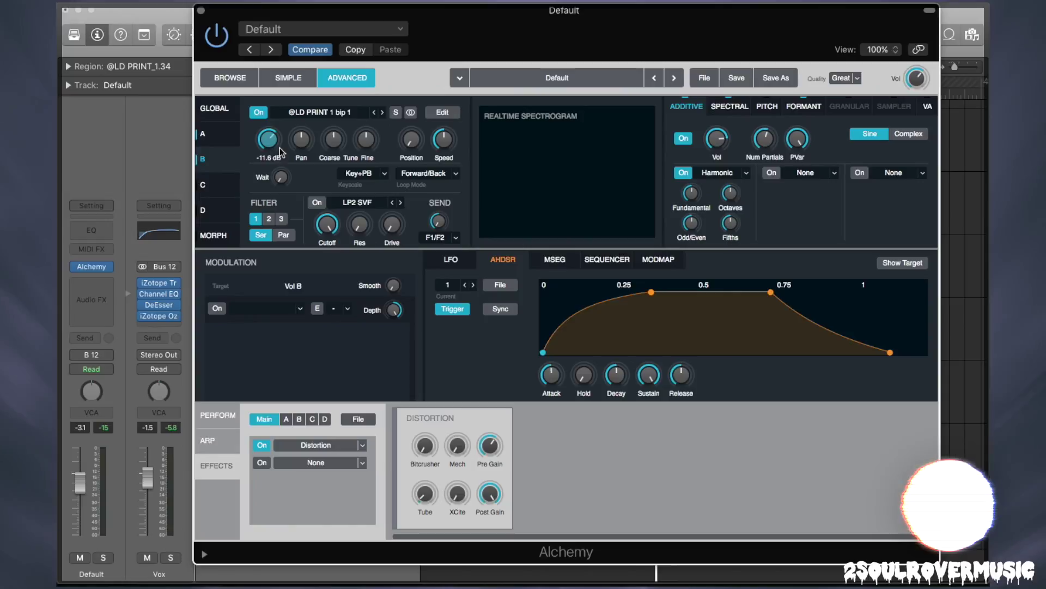
{"action": "left_click", "coordinate": [334, 143]}
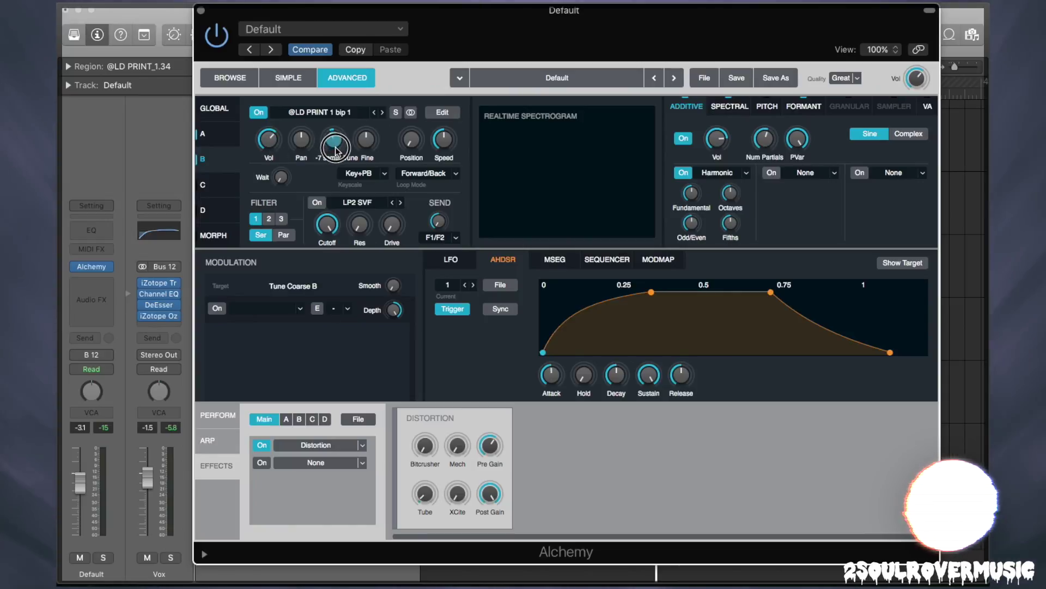
- Modulate source B's pan with sine LFO1, turning tempo sync off for a 7 Hz rate
{"action": "right_click", "coordinate": [302, 140]}
{"action": "mouse_move", "coordinate": [317, 150]}
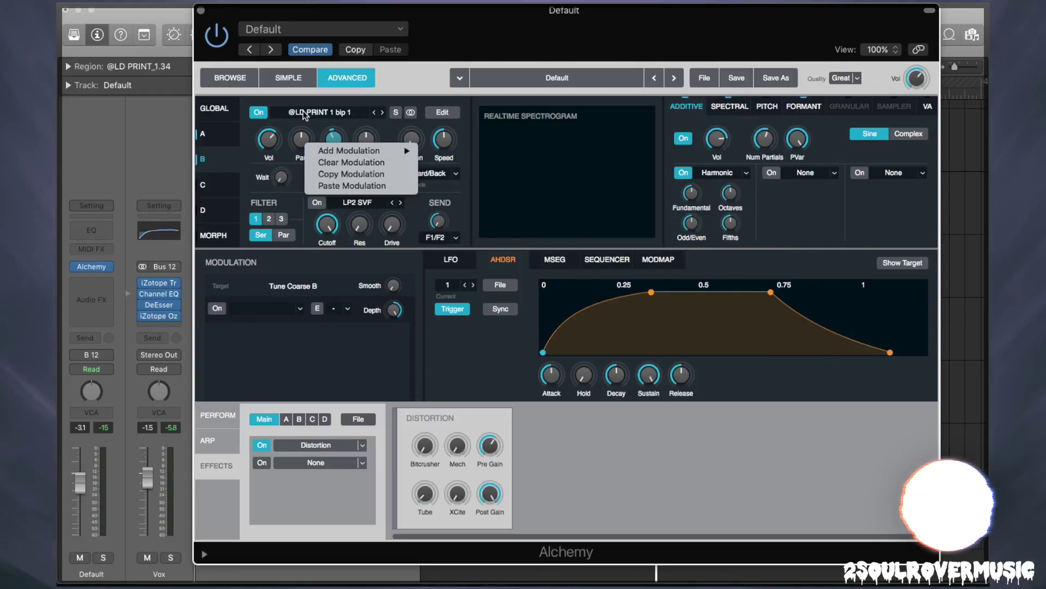
{"action": "mouse_move", "coordinate": [349, 150]}
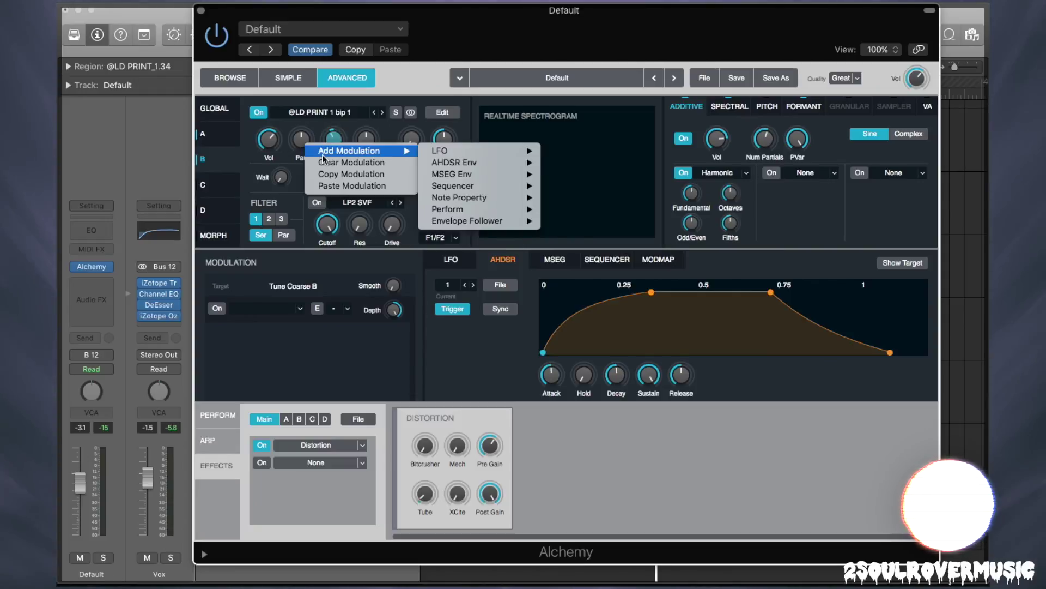
{"action": "mouse_move", "coordinate": [479, 151]}
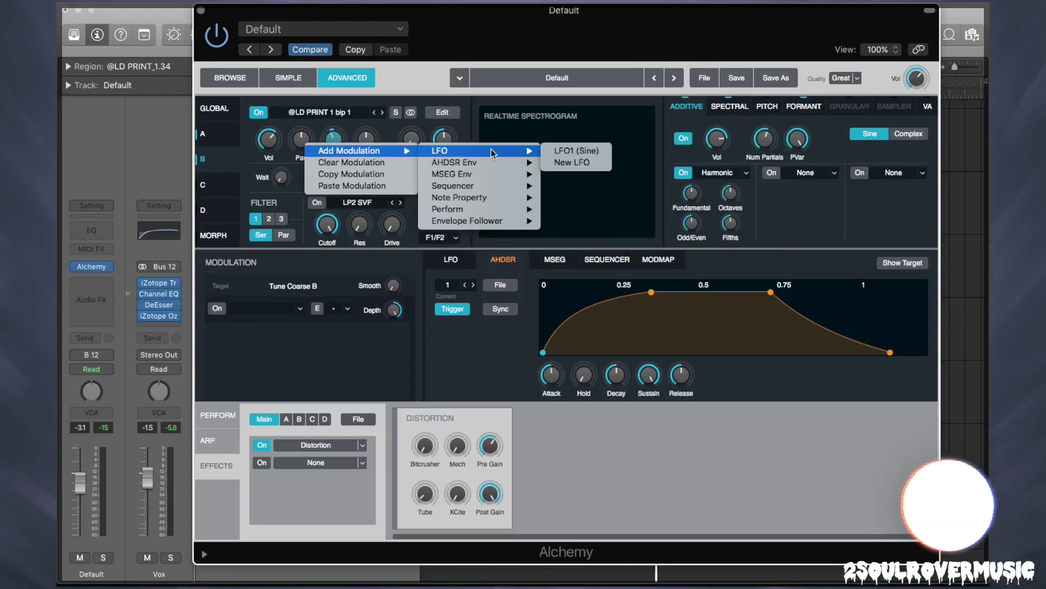
{"action": "left_click", "coordinate": [572, 151]}
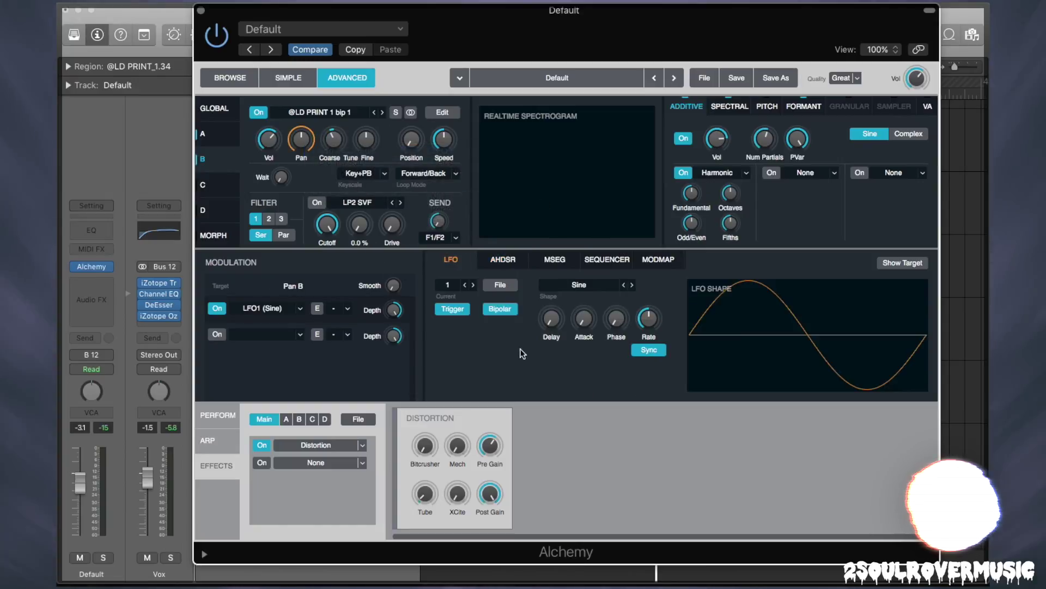
{"action": "mouse_move", "coordinate": [395, 323]}
{"action": "left_mouse_down"}
{"action": "mouse_move", "coordinate": [387, 348]}
{"action": "mouse_move", "coordinate": [388, 339]}
{"action": "left_mouse_up"}
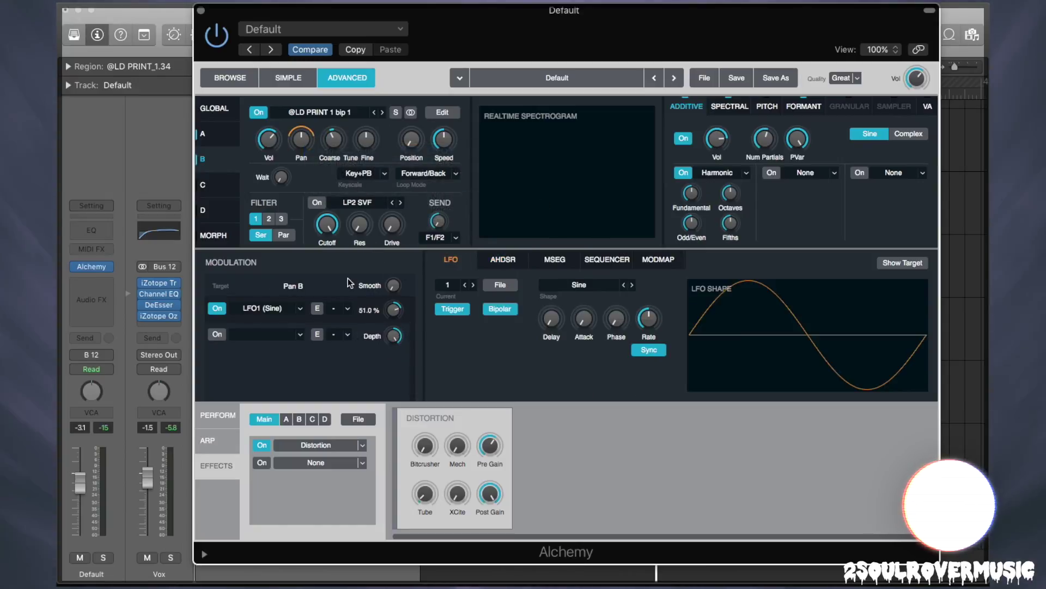
{"action": "left_click", "coordinate": [666, 352]}
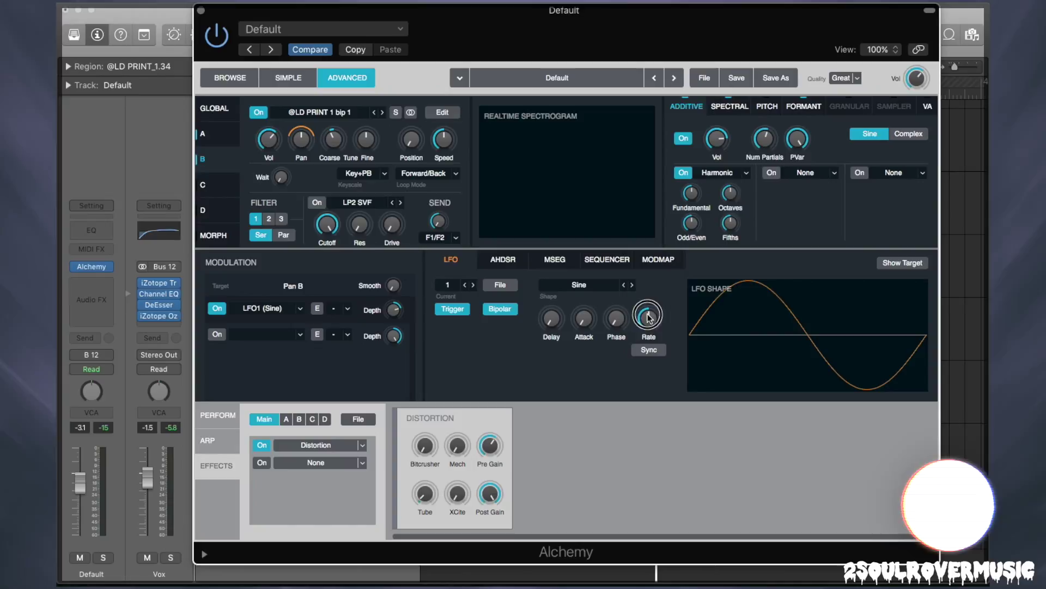
- Audition with Musical Typing and settle the pan modulation depth at 38.4%
{"action": "key", "text": "super+k"}
{"action": "key", "text": "f"}
{"action": "key", "text": "s"}
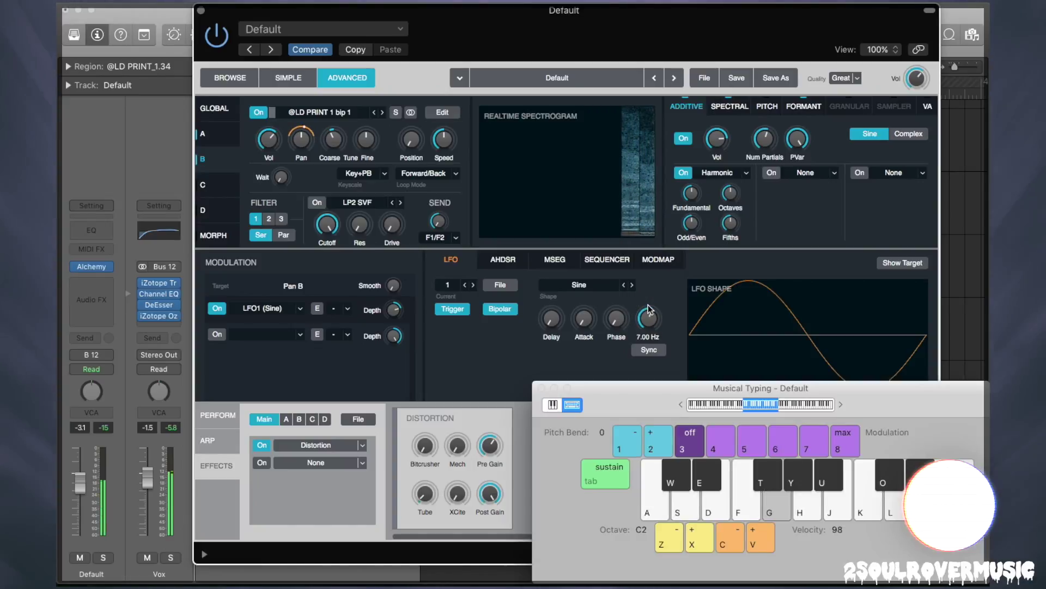
{"action": "key", "text": "g"}
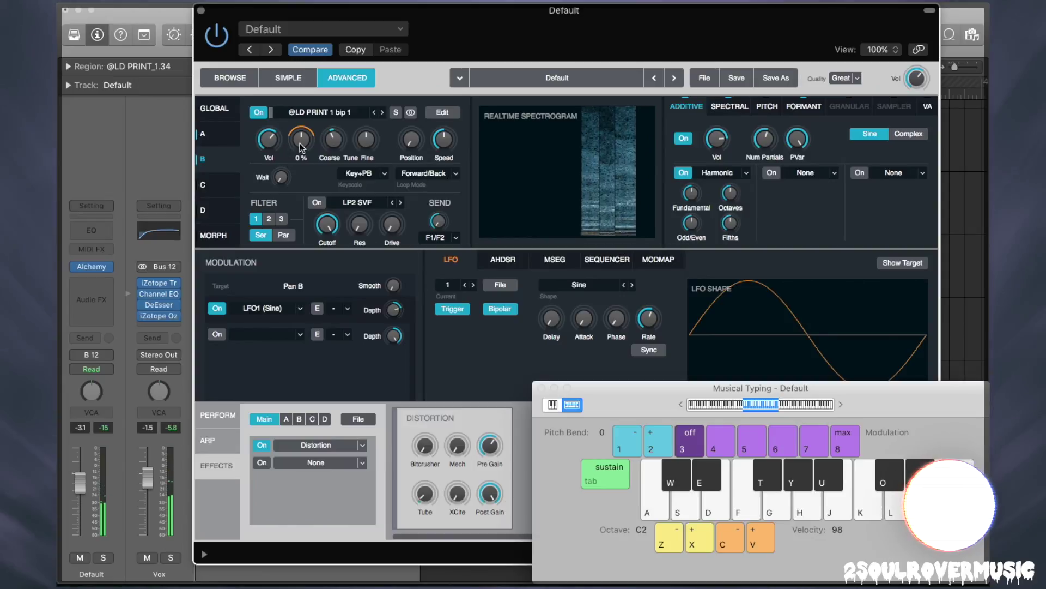
{"action": "key", "text": "super+k"}
{"action": "mouse_move", "coordinate": [395, 319]}
{"action": "left_click_drag", "start_coordinate": [395, 319], "coordinate": [396, 330]}
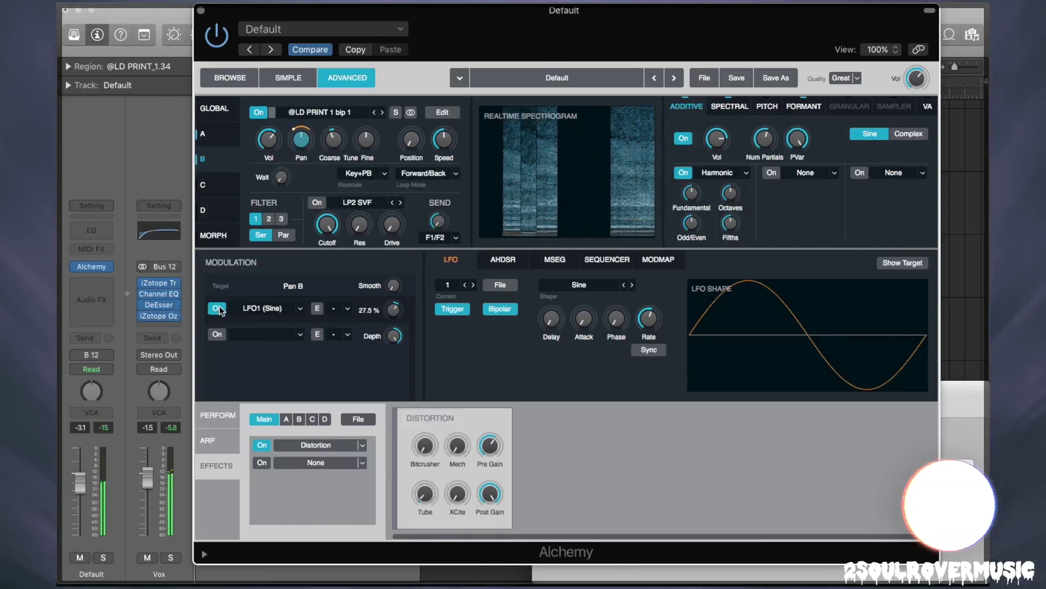
{"action": "left_click_drag", "start_coordinate": [393, 309], "coordinate": [397, 297]}
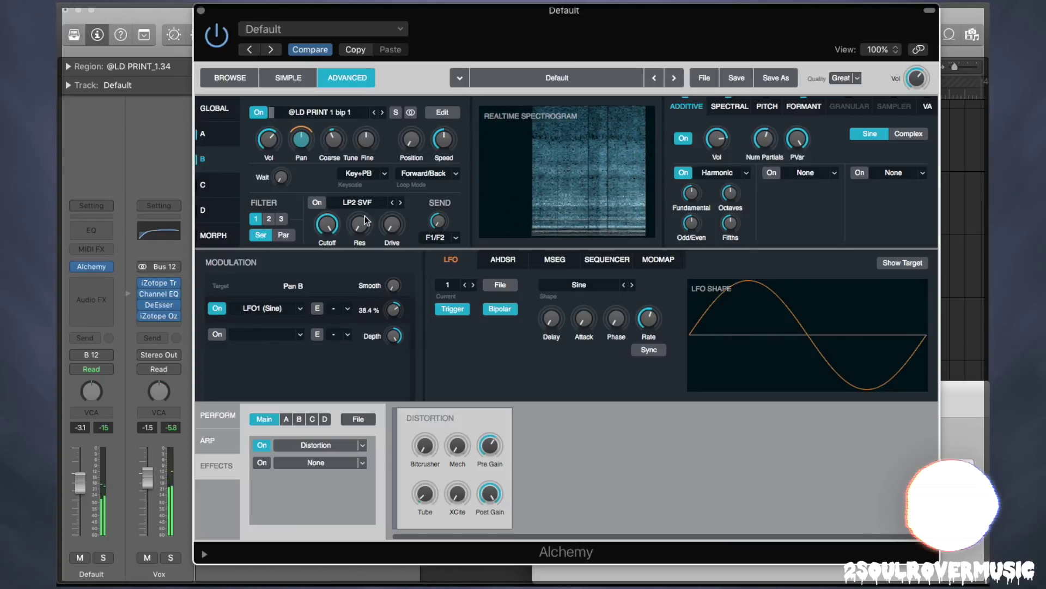
{"action": "left_click", "coordinate": [218, 135]}
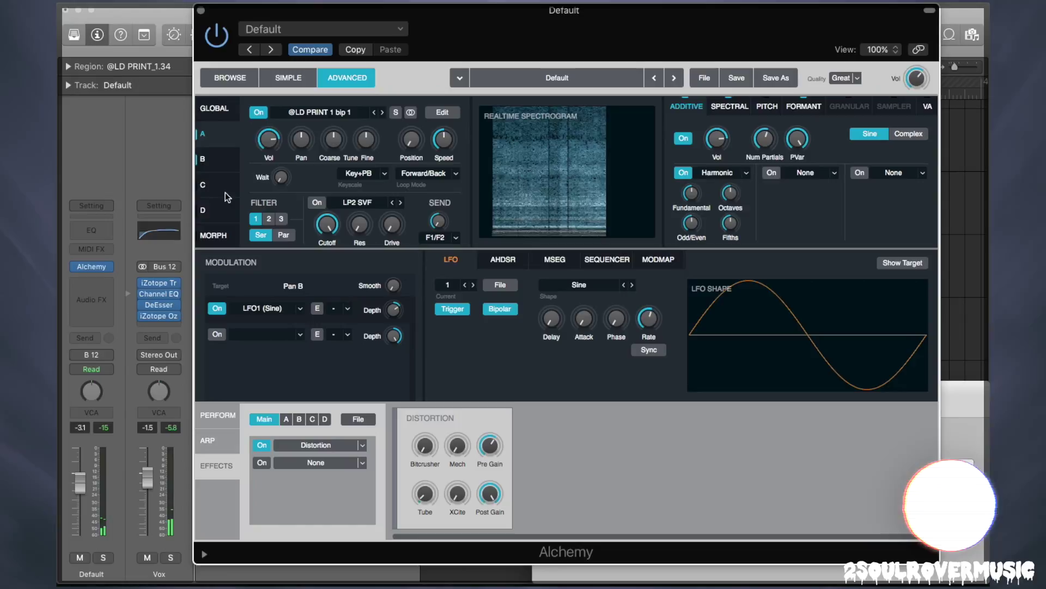
- Paste the vocal sample into source C, raise its coarse tune, and set volume to -19.8 dB
{"action": "left_click", "coordinate": [225, 194]}
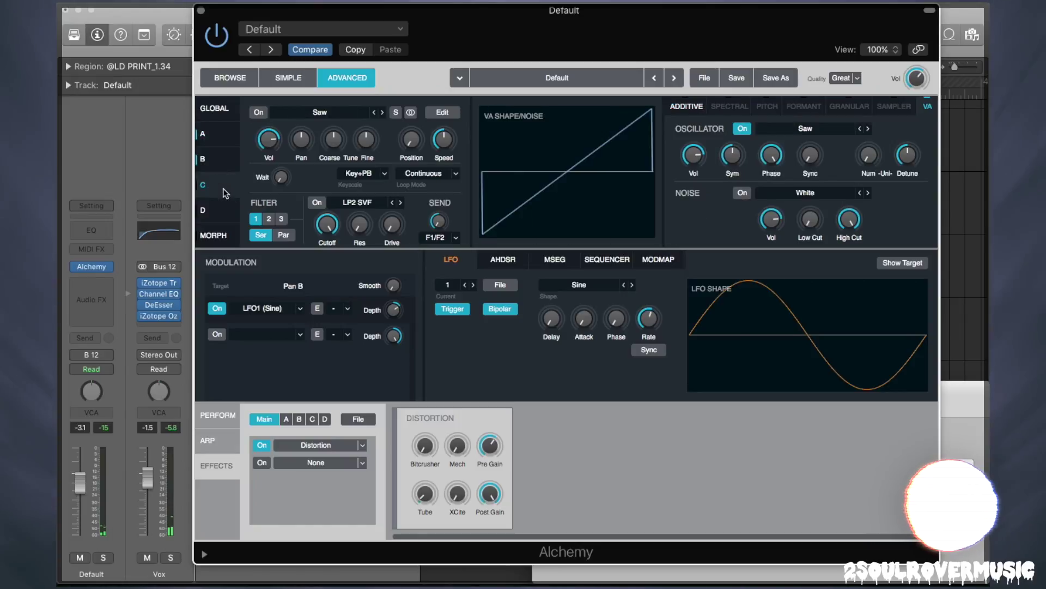
{"action": "left_click", "coordinate": [341, 114]}
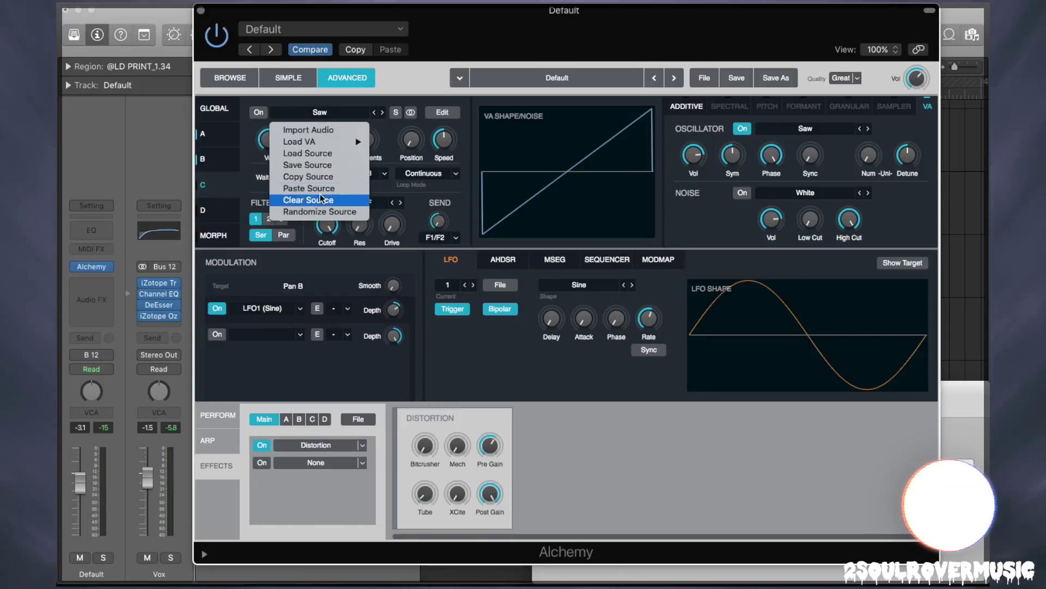
{"action": "left_click", "coordinate": [322, 189]}
{"action": "left_click", "coordinate": [333, 136]}
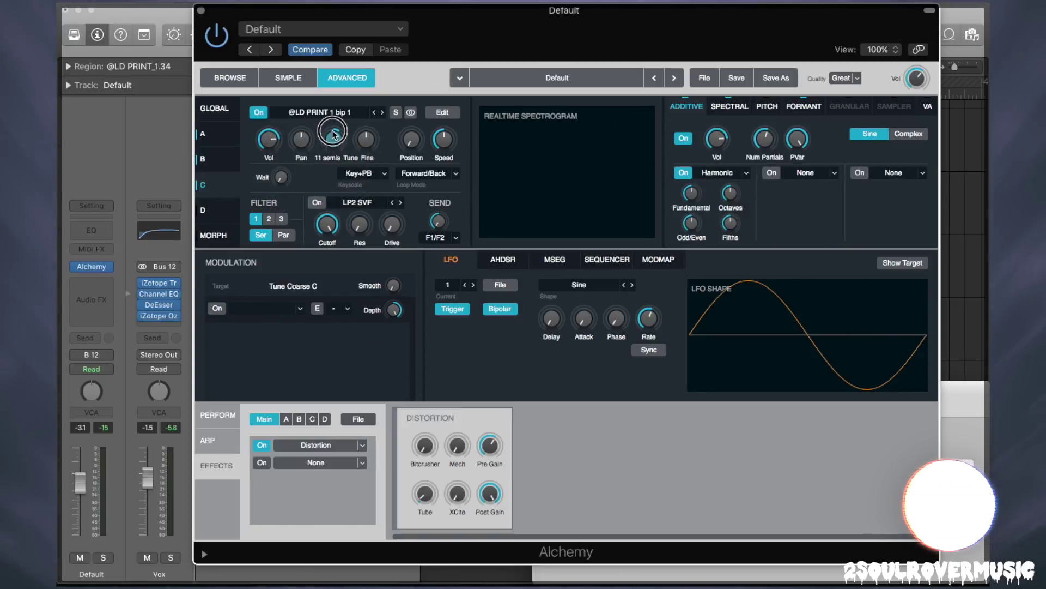
{"action": "left_click", "coordinate": [333, 135]}
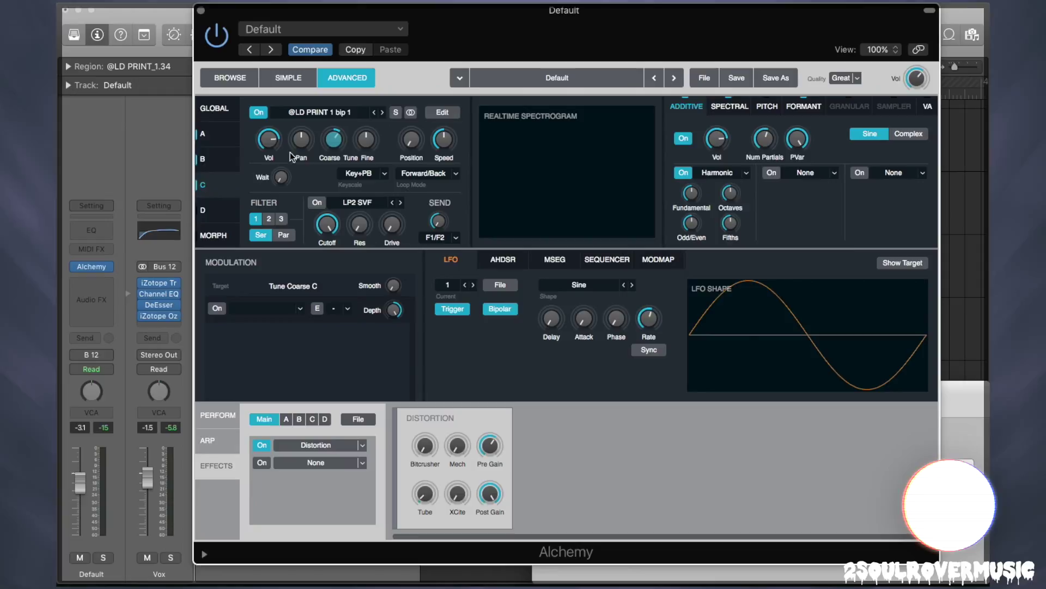
{"action": "left_click", "coordinate": [268, 139]}
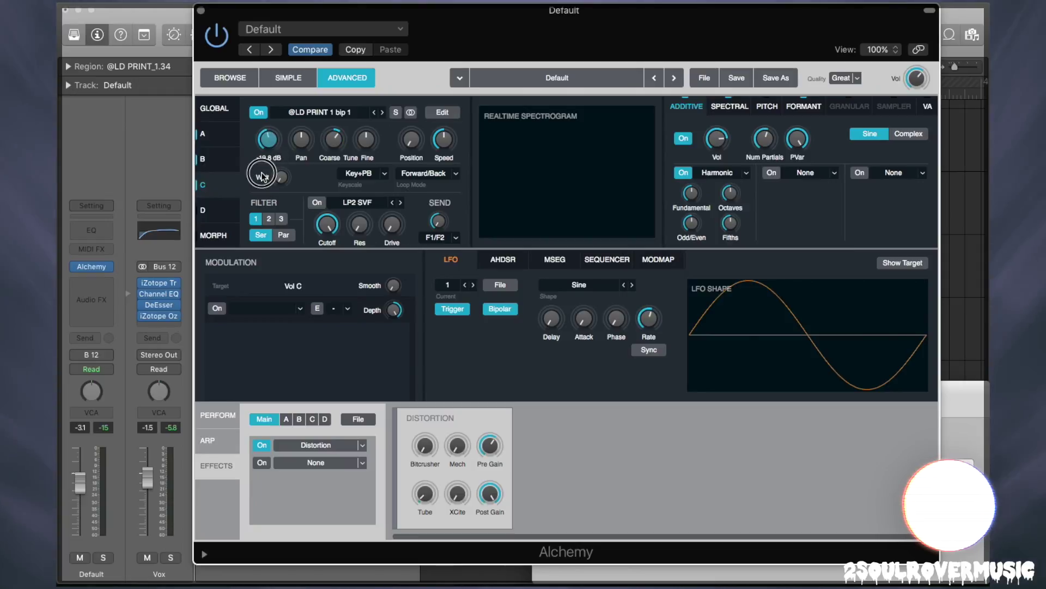
- Lower source B to -16.6 dB and source A slightly, then close Alchemy
{"action": "left_click", "coordinate": [223, 140]}
{"action": "left_click", "coordinate": [261, 149]}
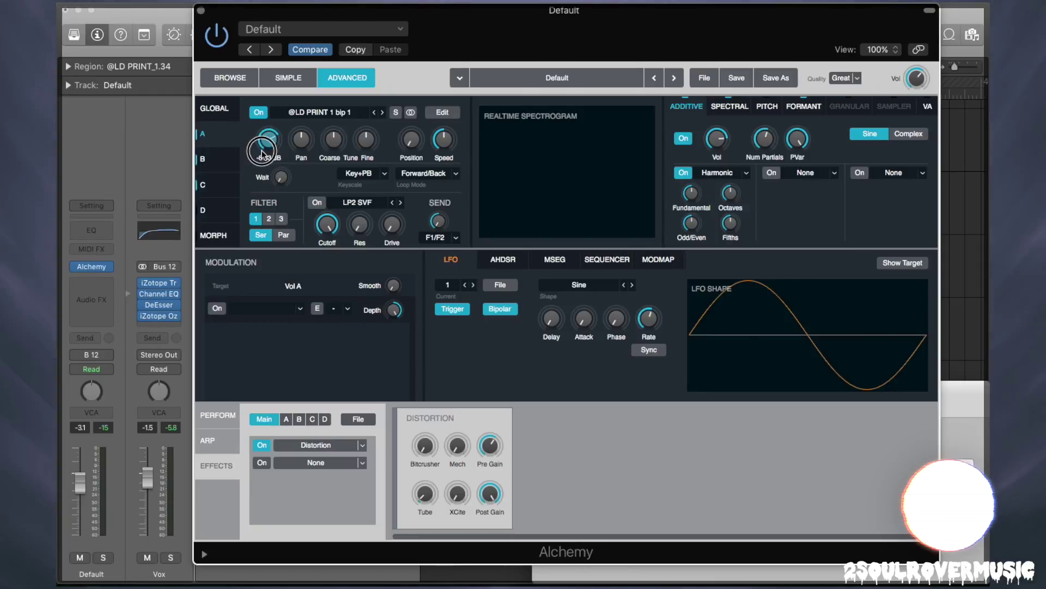
{"action": "left_click", "coordinate": [222, 166]}
{"action": "left_click_drag", "start_coordinate": [279, 147], "coordinate": [278, 160]}
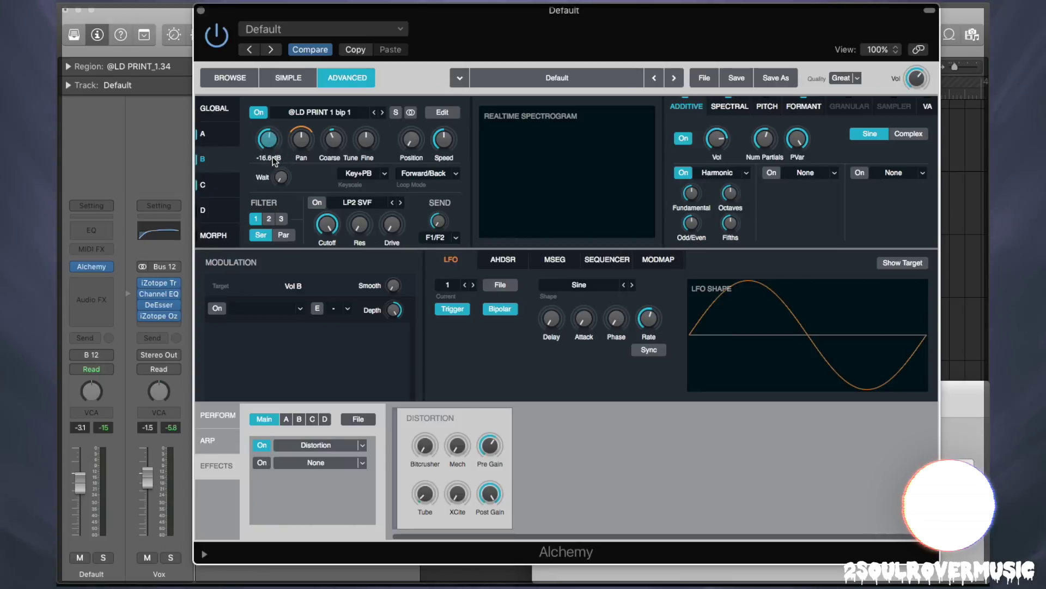
{"action": "left_click", "coordinate": [220, 184]}
{"action": "left_click", "coordinate": [225, 143]}
{"action": "left_click_drag", "start_coordinate": [262, 143], "coordinate": [263, 150]}
{"action": "left_click", "coordinate": [229, 186]}
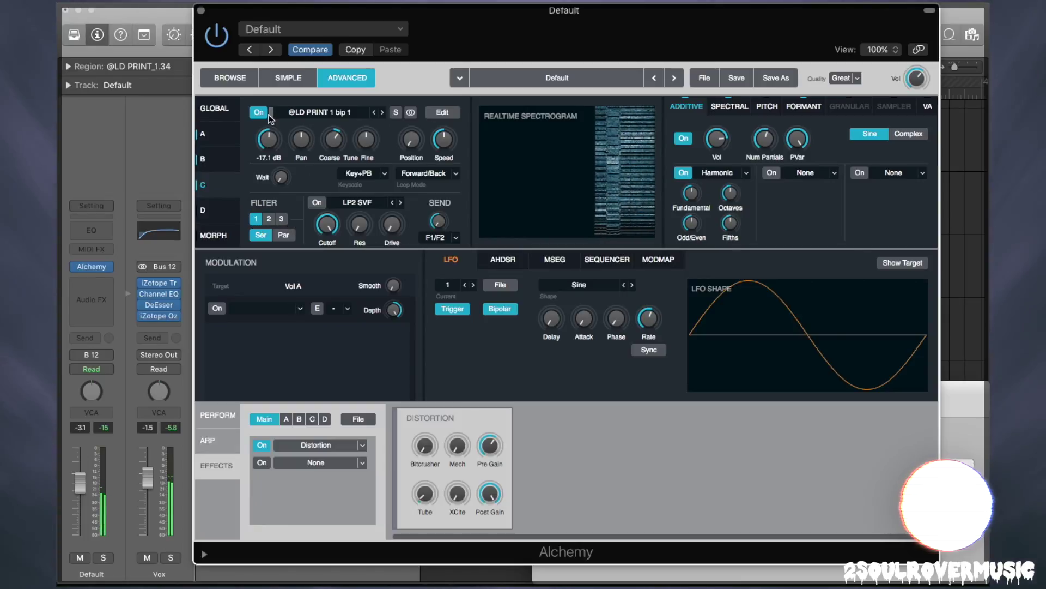
{"action": "mouse_move", "coordinate": [340, 243]}
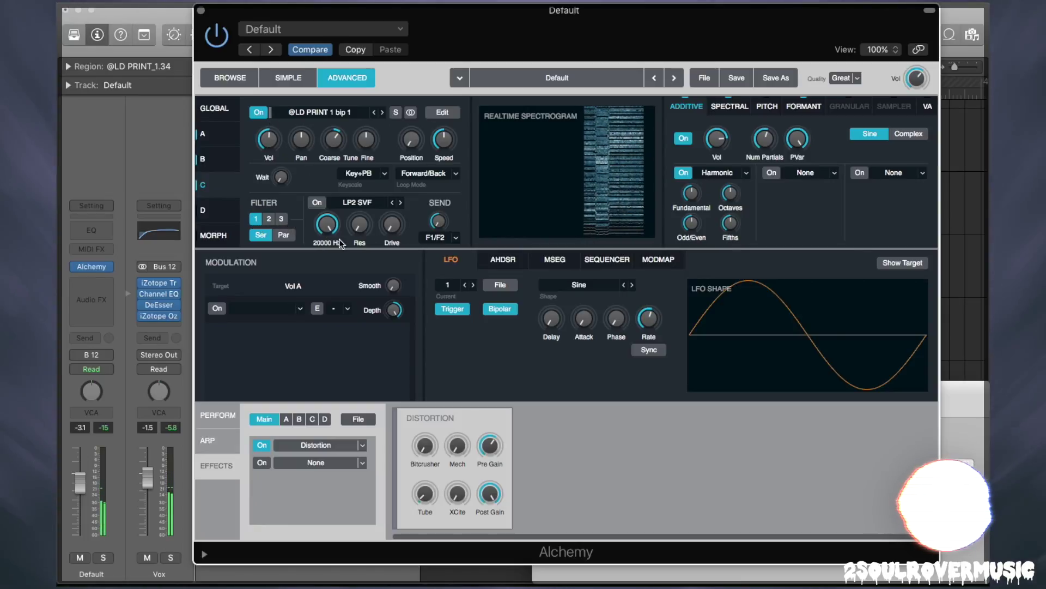
{"action": "left_click", "coordinate": [200, 11]}
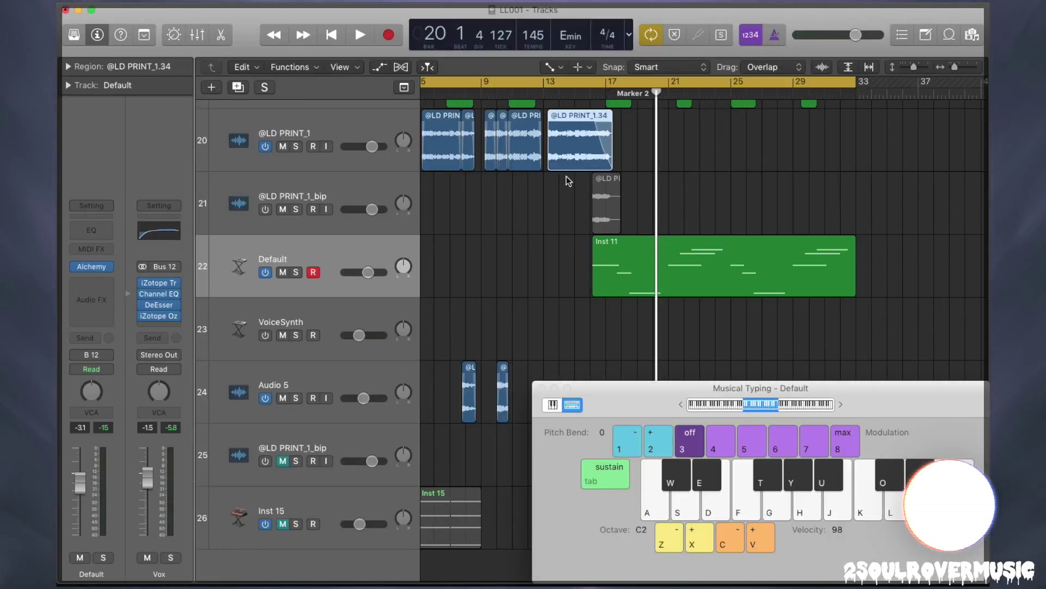
- Stop playback and restart it from bar 13 to hear the vocal synth
{"action": "key", "text": "space"}
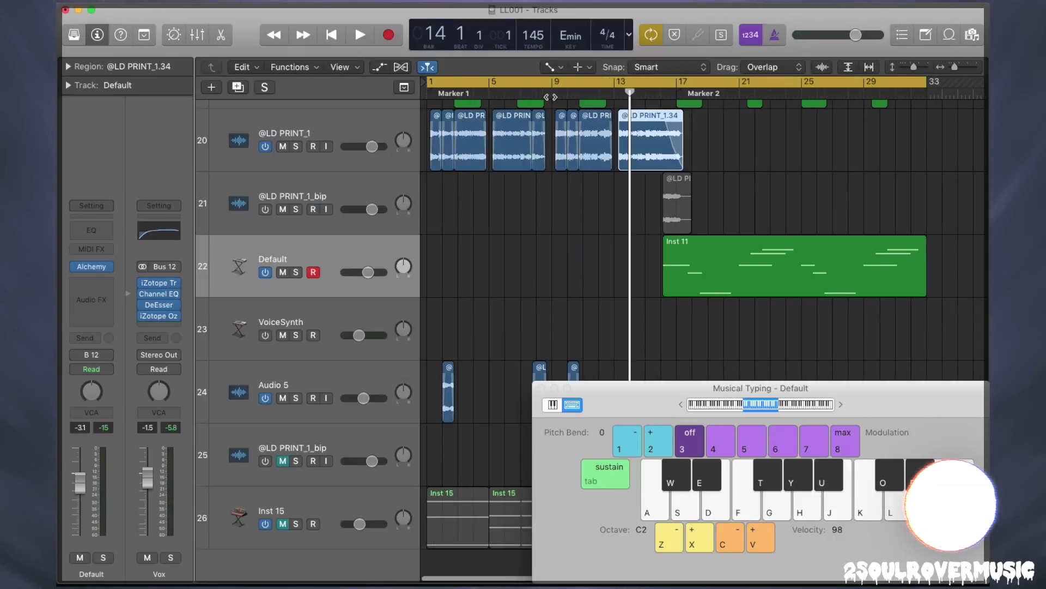
{"action": "left_click", "coordinate": [618, 96]}
{"action": "key", "text": "space"}
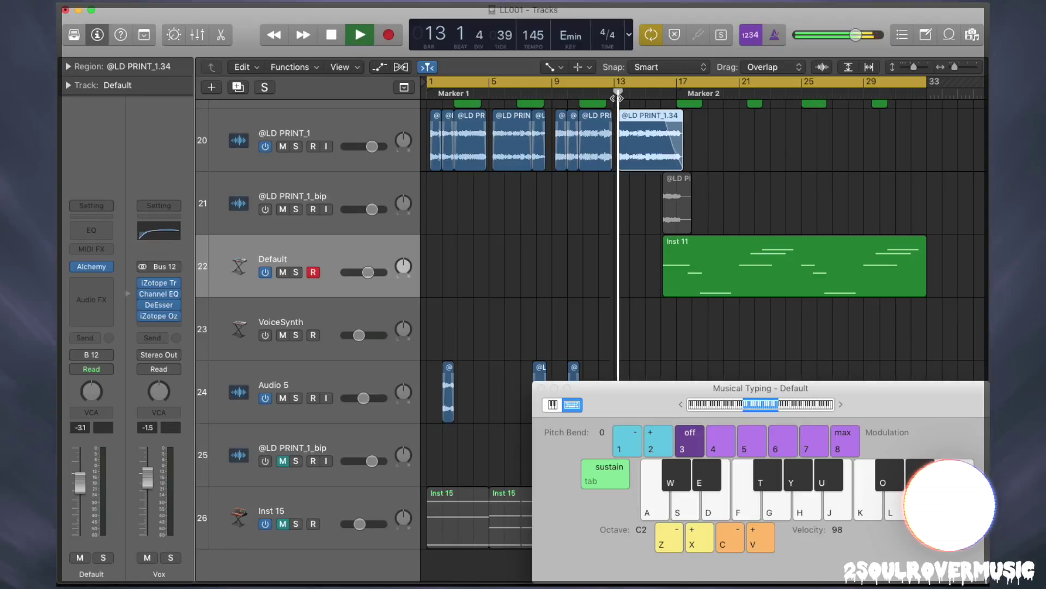